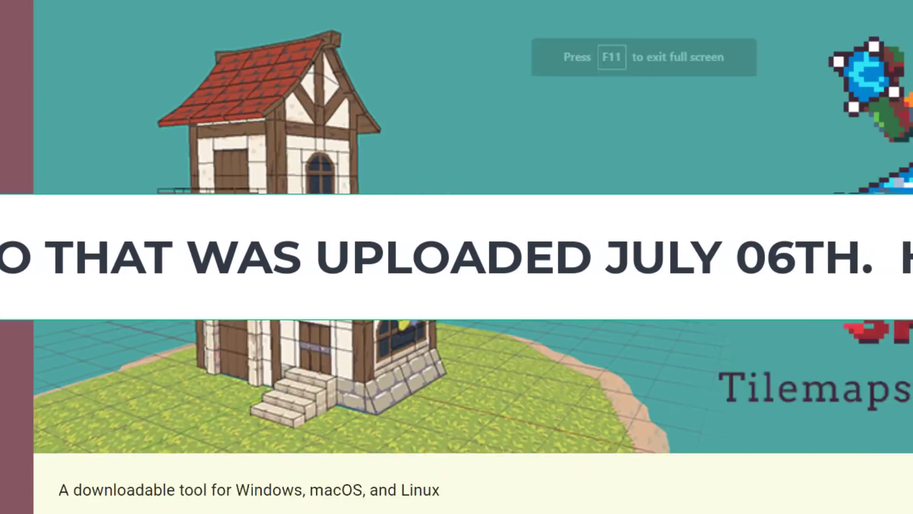
- Look over the Sprytile product page and read its "Official Blender 2.8 Release" devlog post
{"action": "scroll", "coordinate": [457, 333], "scroll_direction": "down", "scroll_amount": 3}
{"action": "scroll", "coordinate": [457, 333], "scroll_direction": "down", "scroll_amount": 2}
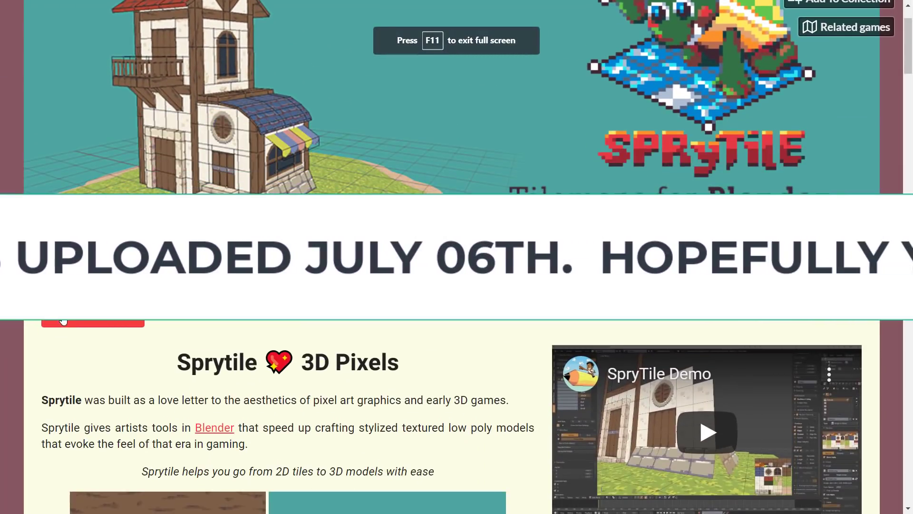
{"action": "scroll", "coordinate": [95, 323], "scroll_direction": "up", "scroll_amount": 3}
{"action": "left_click", "coordinate": [97, 157]}
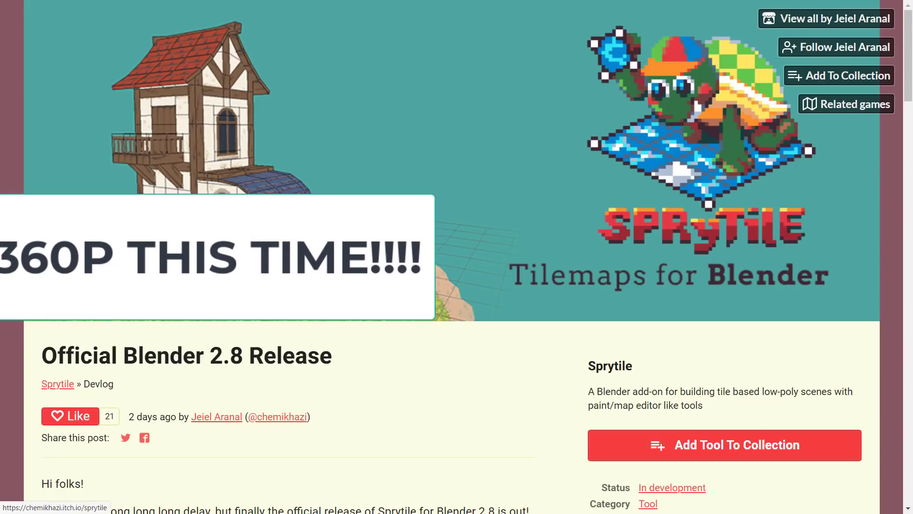
{"action": "scroll", "coordinate": [497, 254], "scroll_direction": "down", "scroll_amount": 3}
{"action": "left_click_drag", "start_coordinate": [67, 202], "coordinate": [357, 193]}
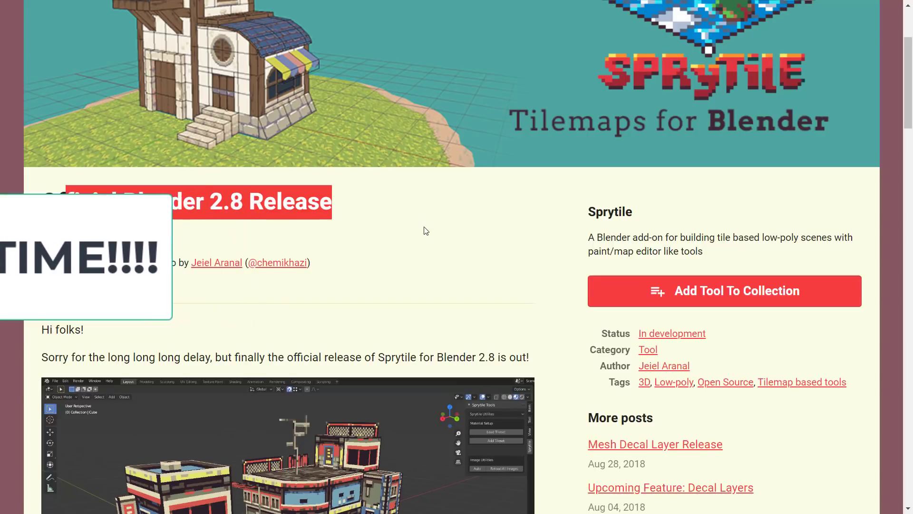
{"action": "scroll", "coordinate": [424, 230], "scroll_direction": "down", "scroll_amount": 3}
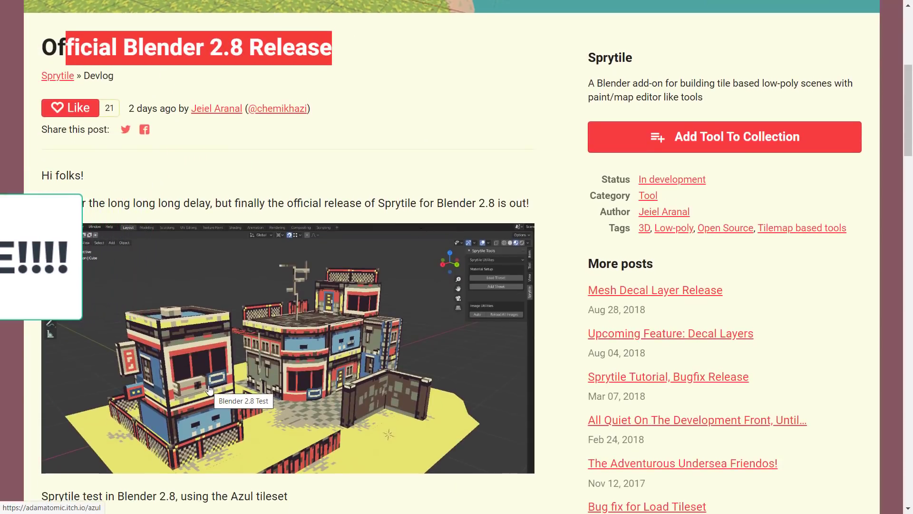
{"action": "scroll", "coordinate": [242, 367], "scroll_direction": "down", "scroll_amount": 4}
{"action": "scroll", "coordinate": [241, 368], "scroll_direction": "down", "scroll_amount": 5}
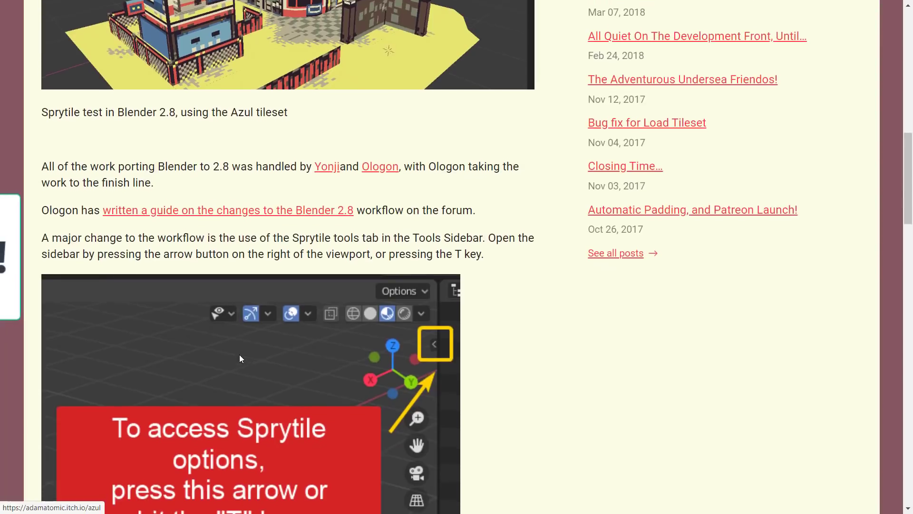
{"action": "scroll", "coordinate": [356, 329], "scroll_direction": "down", "scroll_amount": 20}
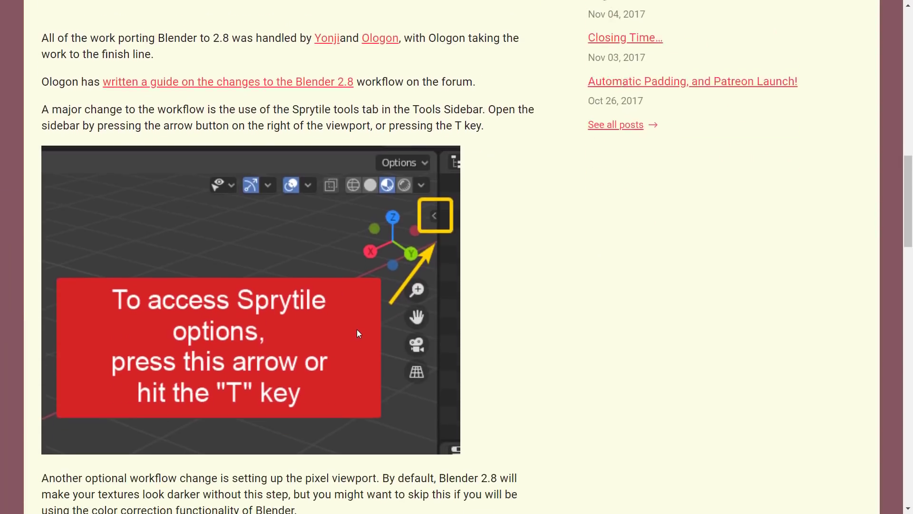
{"action": "scroll", "coordinate": [358, 333], "scroll_direction": "down", "scroll_amount": 8}
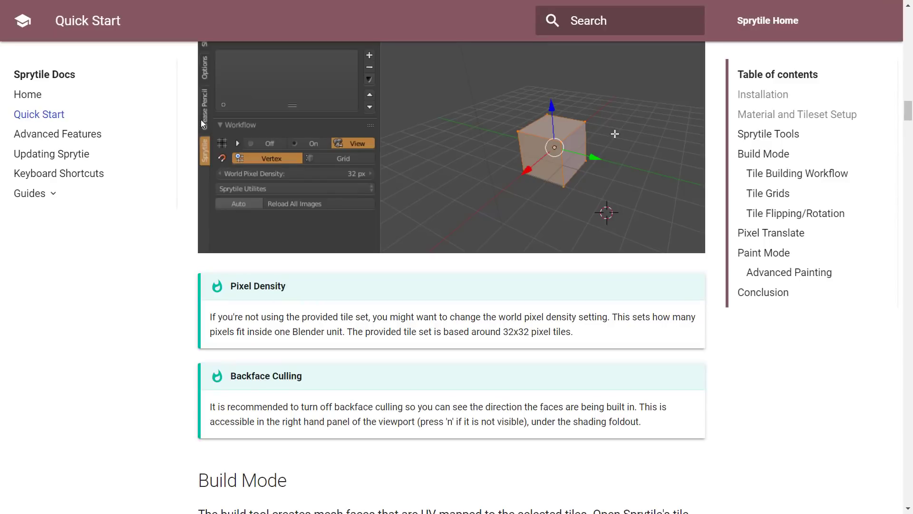
- Review the Sprytile Quick Start documentation and the community post about the changes in the Blender 2.80 version
{"action": "scroll", "coordinate": [364, 299], "scroll_direction": "down", "scroll_amount": 20}
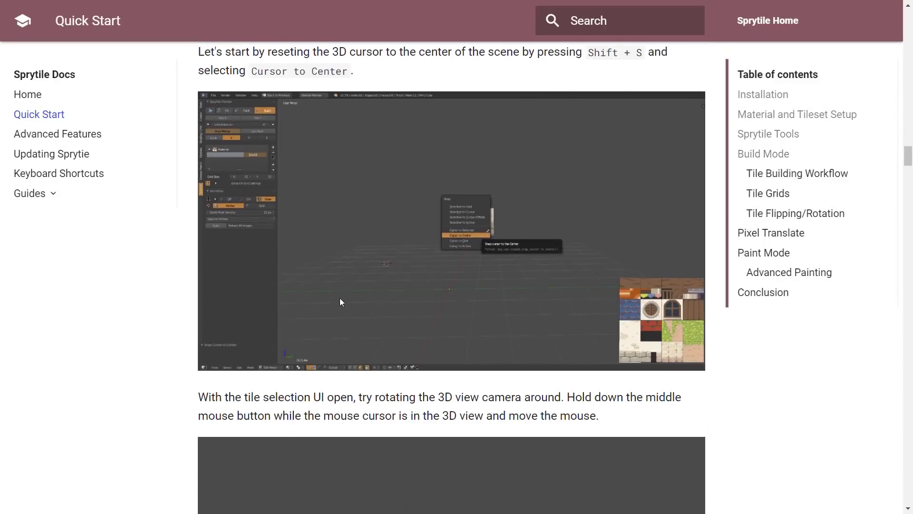
{"action": "scroll", "coordinate": [340, 299], "scroll_direction": "down", "scroll_amount": 20}
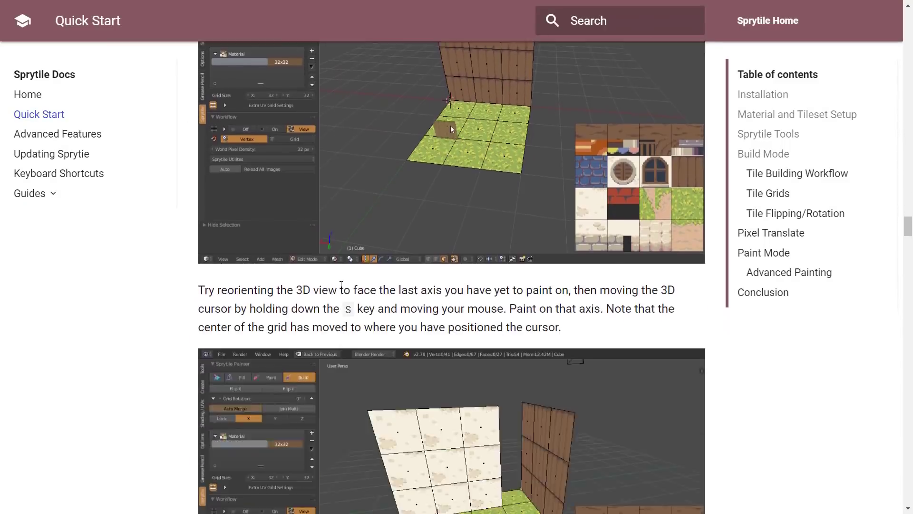
{"action": "scroll", "coordinate": [341, 284], "scroll_direction": "down", "scroll_amount": 14}
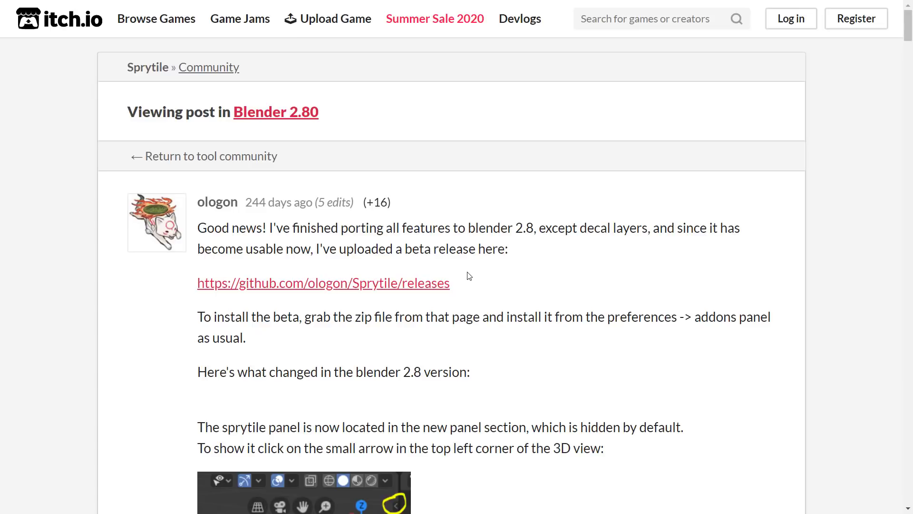
{"action": "scroll", "coordinate": [555, 280], "scroll_direction": "down", "scroll_amount": 15}
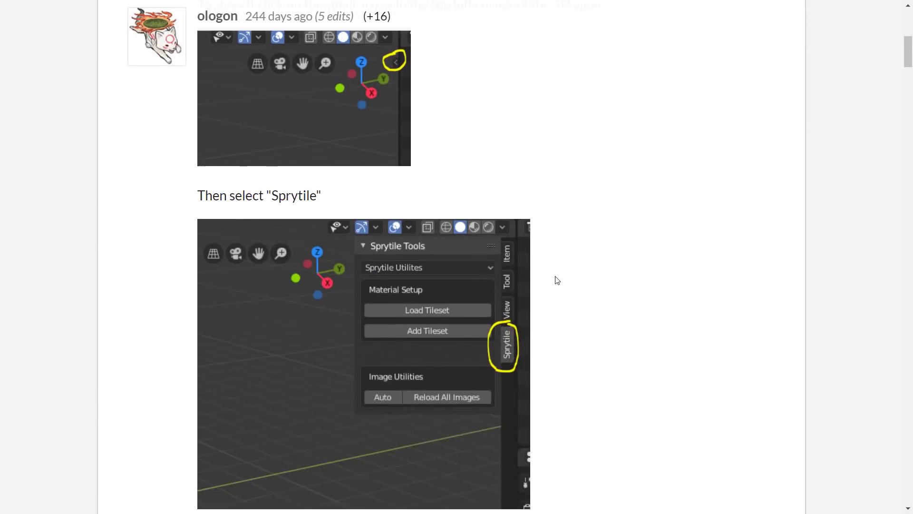
{"action": "scroll", "coordinate": [558, 279], "scroll_direction": "down", "scroll_amount": 18}
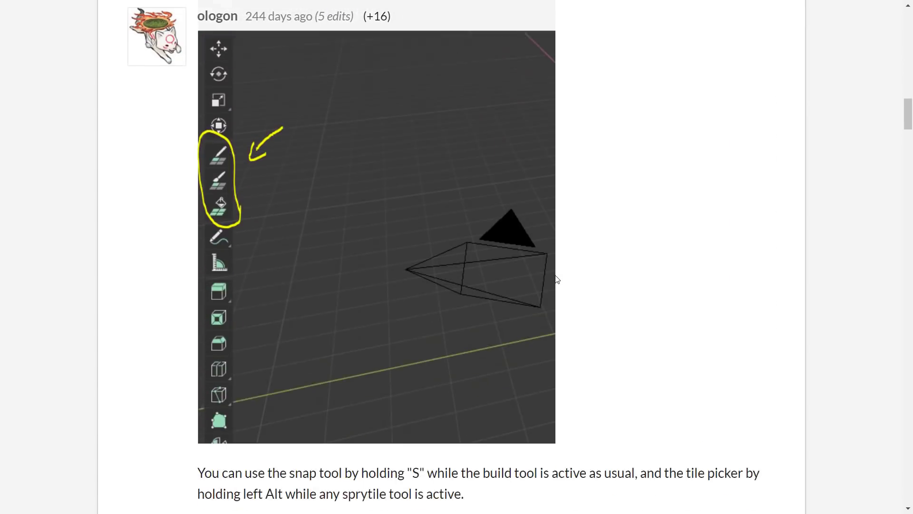
{"action": "scroll", "coordinate": [548, 261], "scroll_direction": "down", "scroll_amount": 10}
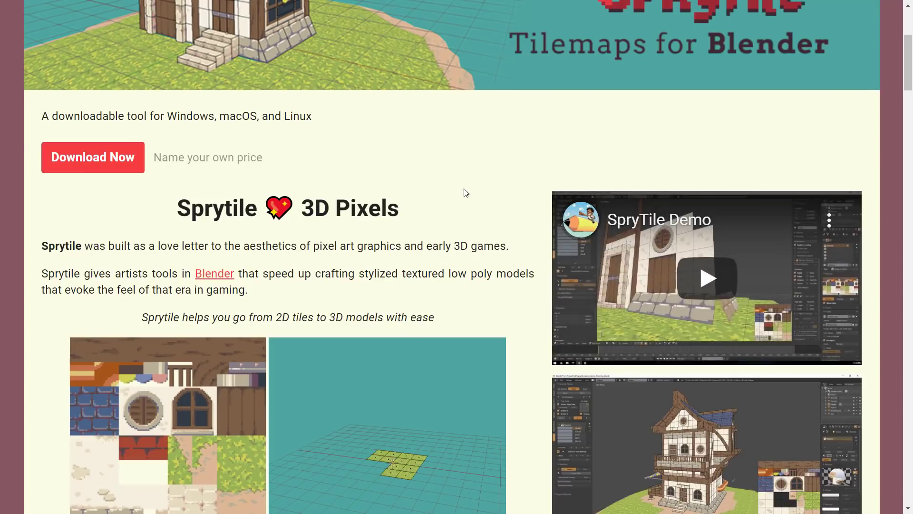
{"action": "scroll", "coordinate": [465, 194], "scroll_direction": "up", "scroll_amount": 5}
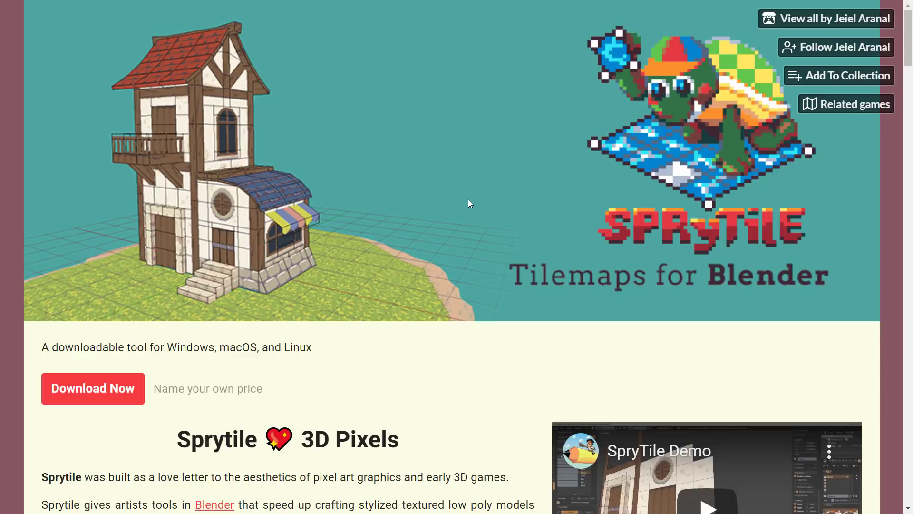
- Switch to Blender and dismiss the splash screen to reach the default cube scene
{"action": "key", "text": "alt+Tab"}
{"action": "key", "text": "Tab"}
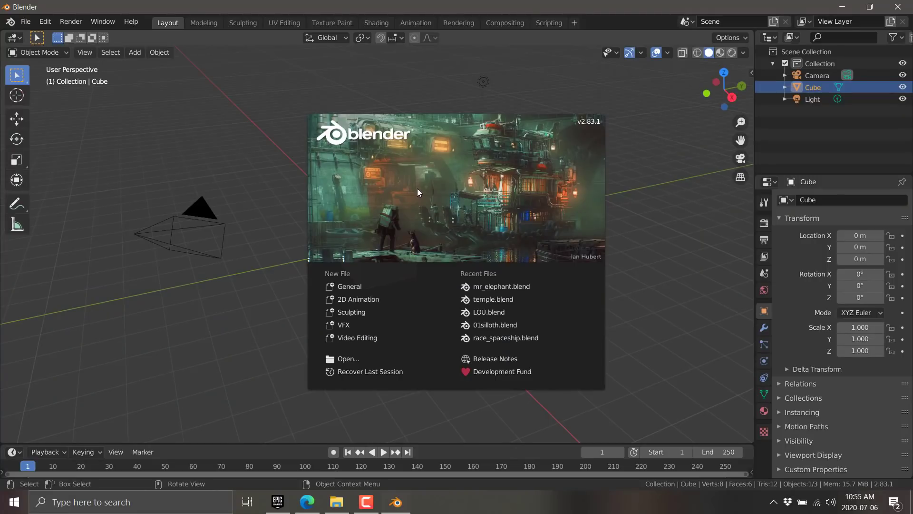
{"action": "left_click", "coordinate": [551, 164]}
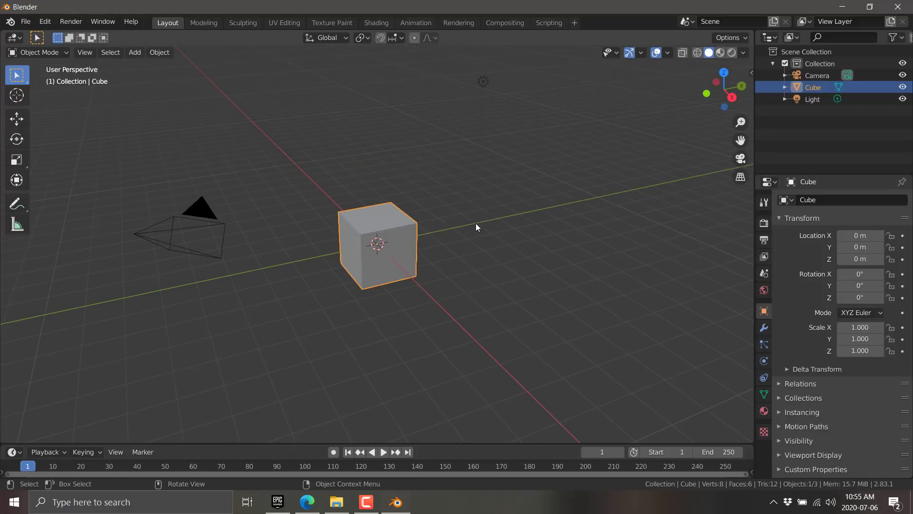
{"action": "scroll", "coordinate": [476, 222], "scroll_direction": "up", "scroll_amount": 2}
{"action": "middle_click_drag", "start_coordinate": [475, 223], "coordinate": [421, 232]}
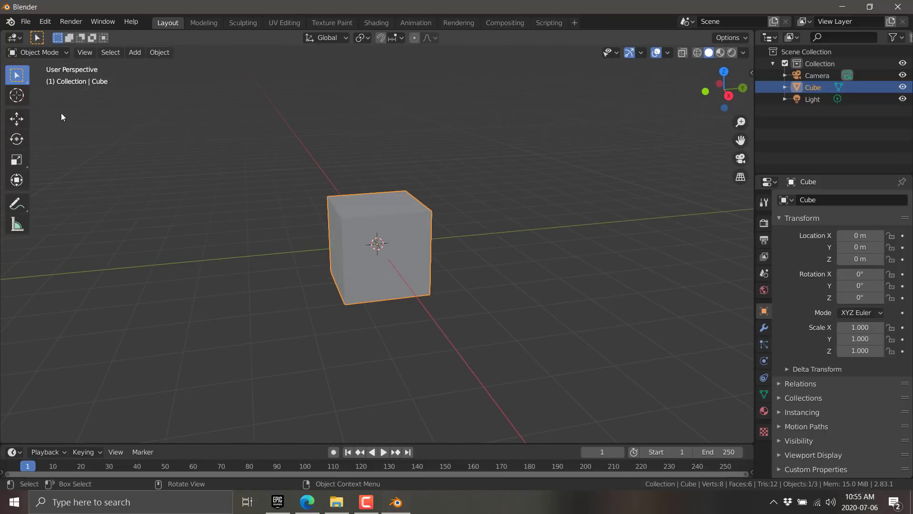
- Install the add-on sprytile-addon.zip from the Downloads folder through the Blender preferences
{"action": "left_click", "coordinate": [45, 21]}
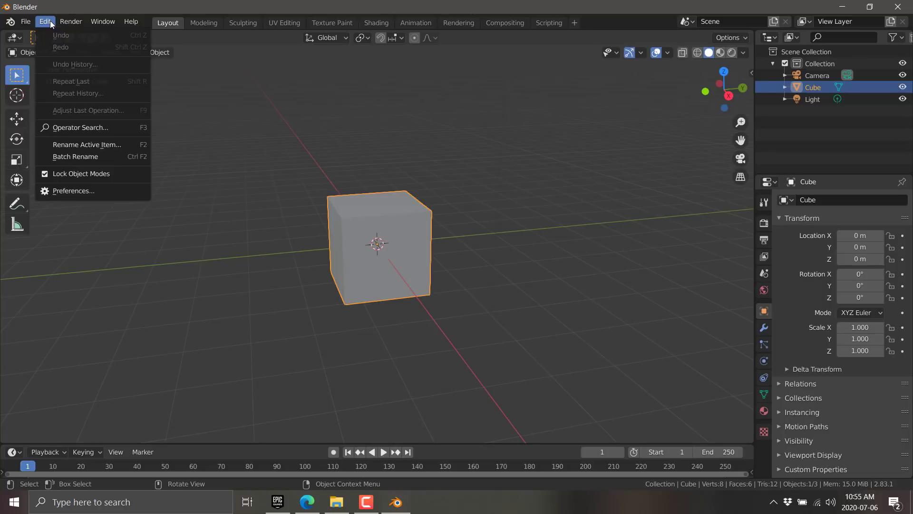
{"action": "left_click", "coordinate": [71, 191]}
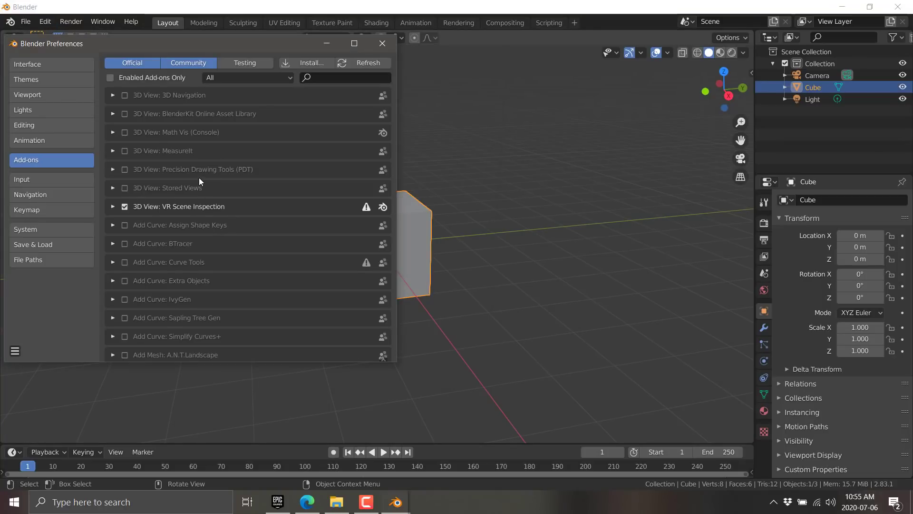
{"action": "left_click", "coordinate": [300, 62]}
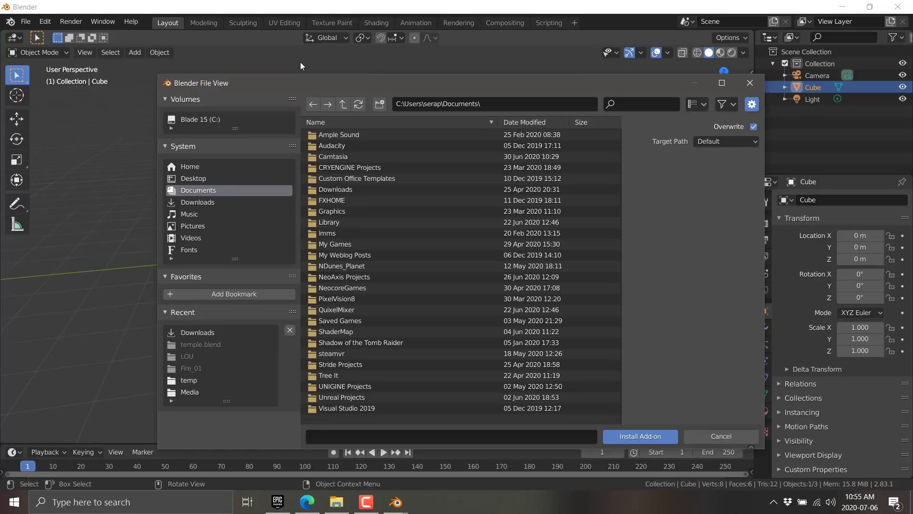
{"action": "left_click", "coordinate": [190, 204]}
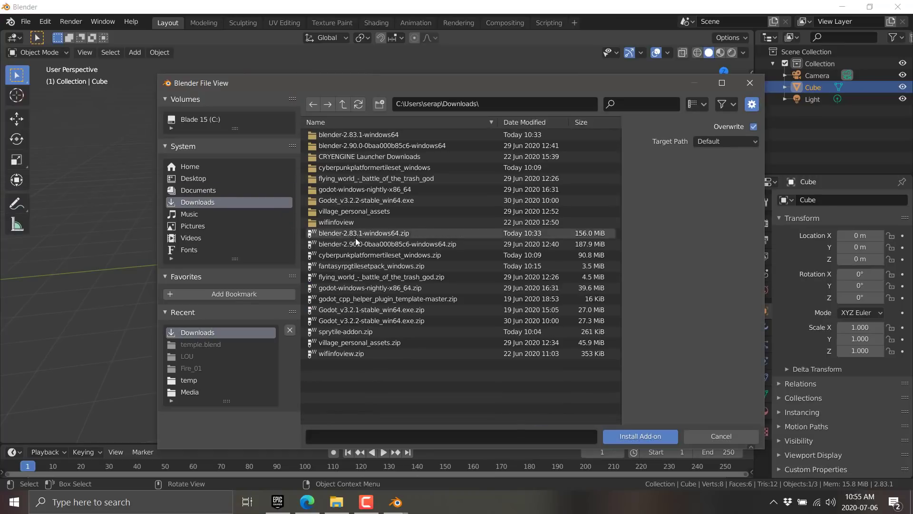
{"action": "left_click", "coordinate": [356, 333]}
{"action": "double_click", "coordinate": [349, 332]}
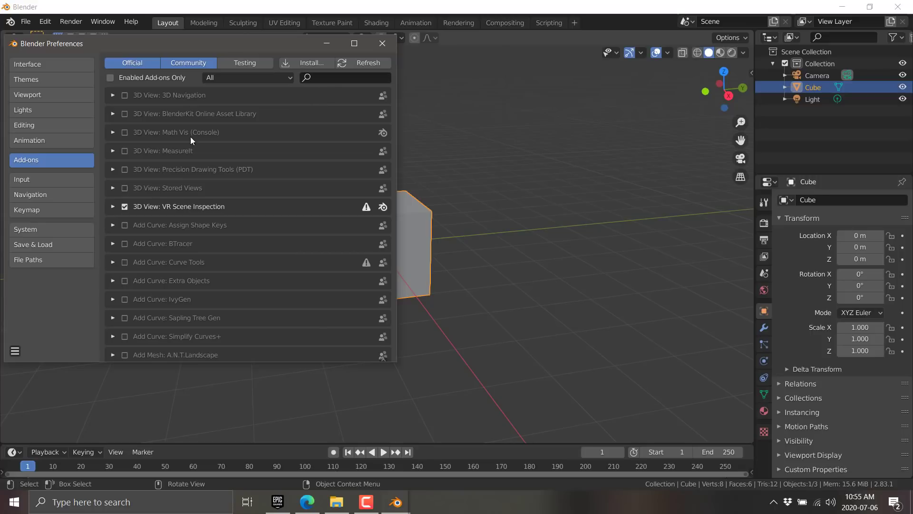
- Filter the add-ons by "spr", enable Paint: Sprytile Painter and close the preferences
{"action": "left_click", "coordinate": [352, 78]}
{"action": "type", "text": "spr"}
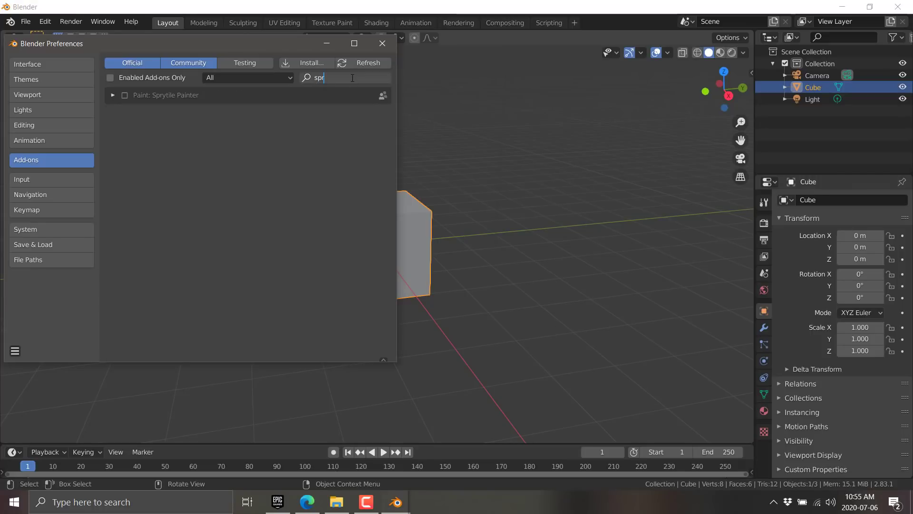
{"action": "left_click", "coordinate": [125, 96]}
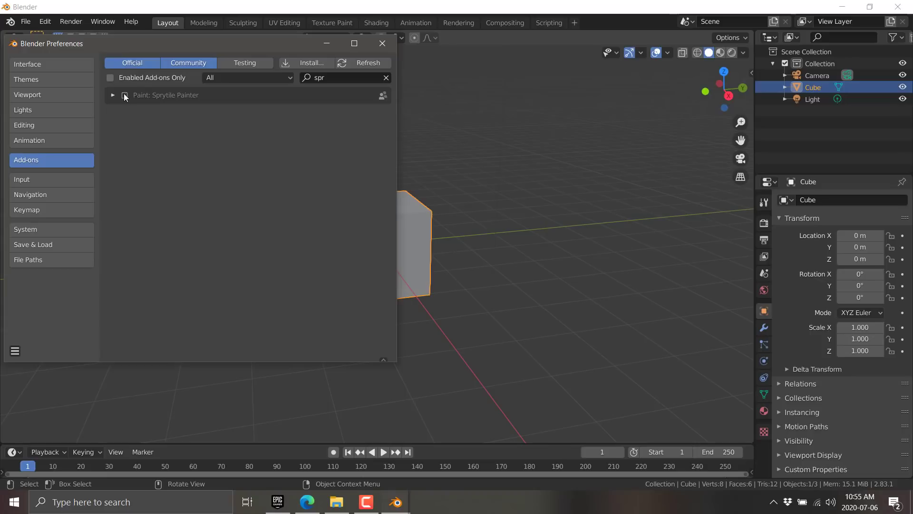
{"action": "left_click", "coordinate": [126, 95]}
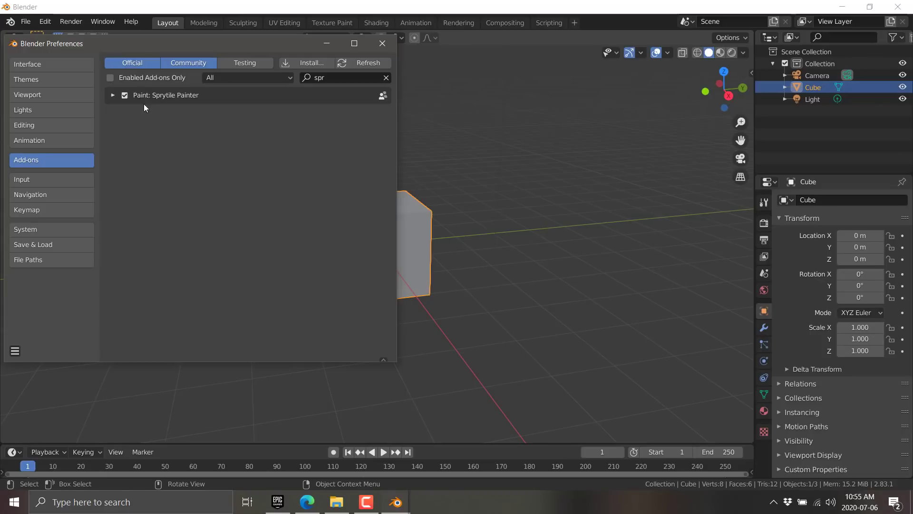
{"action": "left_click", "coordinate": [381, 44]}
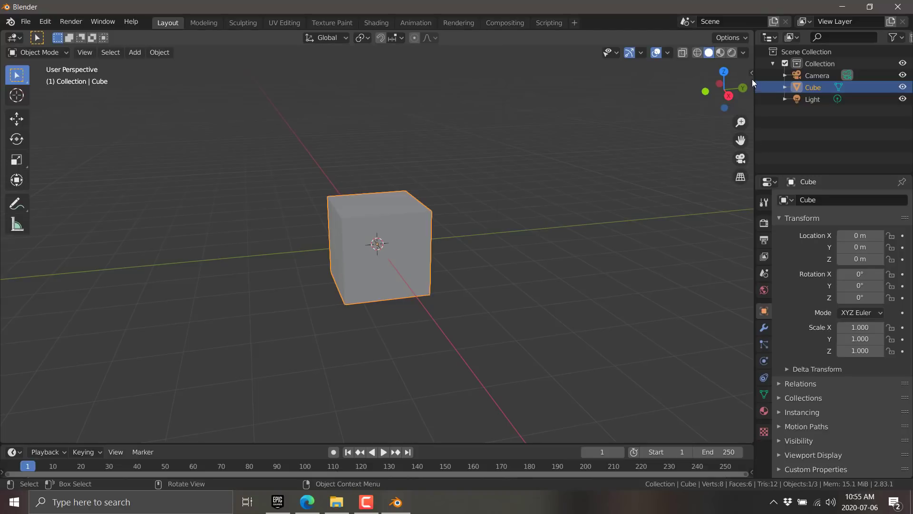
- Show the Sprytile tools in the 3D viewport and load image.png from the Downloads folder as the cube's tileset
{"action": "left_click_drag", "start_coordinate": [753, 72], "coordinate": [714, 119]}
{"action": "key", "text": "n"}
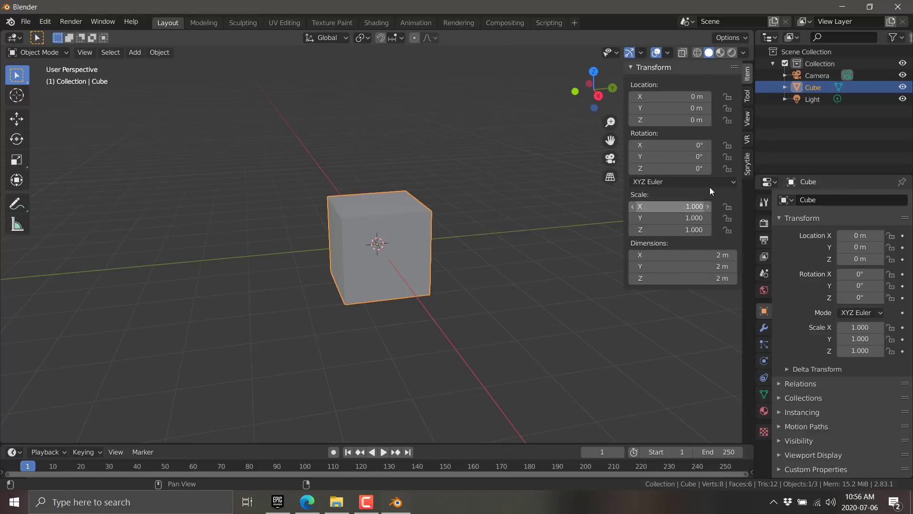
{"action": "left_click", "coordinate": [748, 164]}
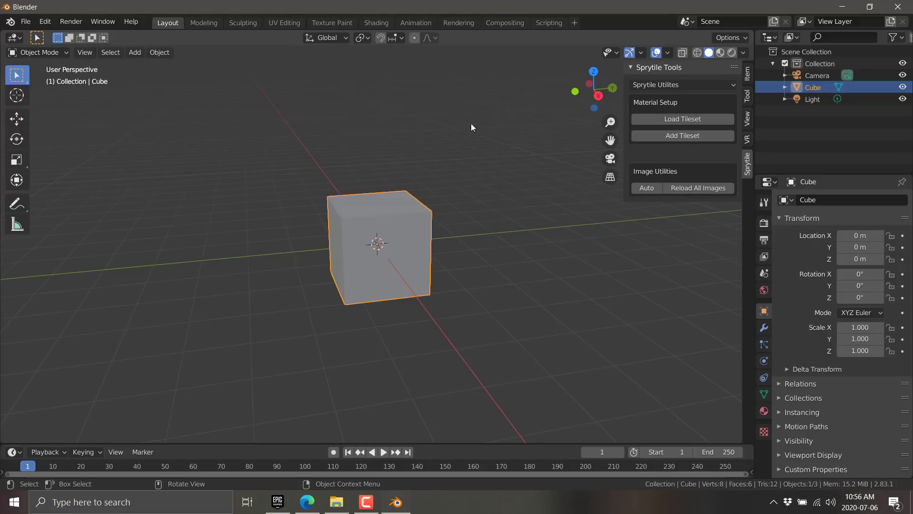
{"action": "left_click", "coordinate": [698, 121]}
{"action": "left_click", "coordinate": [196, 204]}
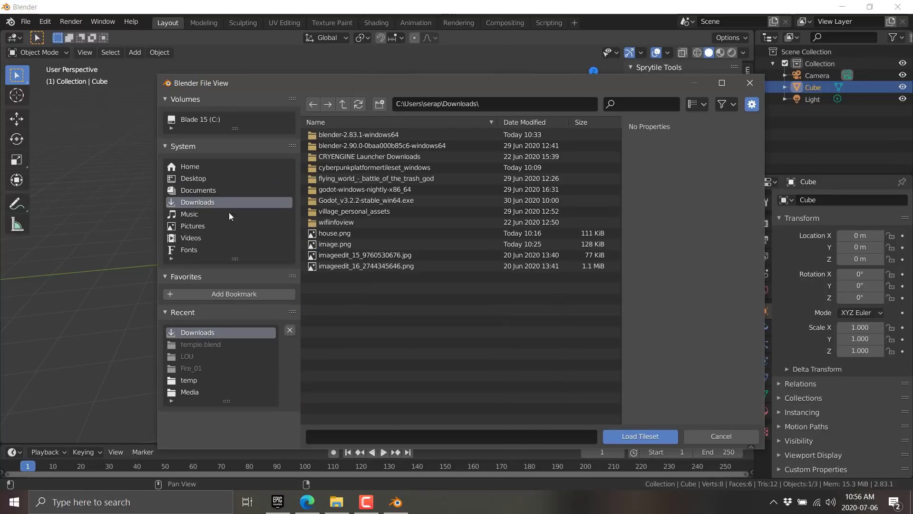
{"action": "double_click", "coordinate": [334, 245]}
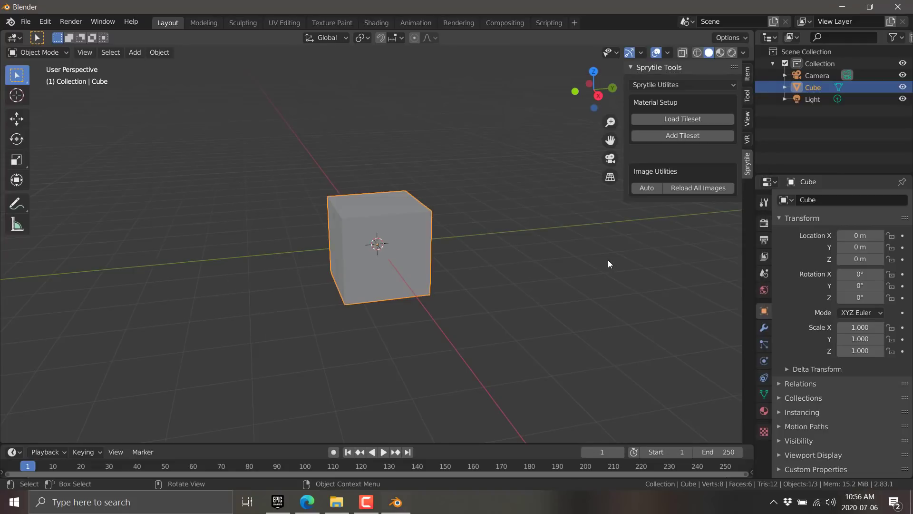
- Apply the Sprytile utilities Set Material to Shadeless, Setup Pixel Texture and Setup Pixel Viewport with the cube selected
{"action": "left_click", "coordinate": [664, 84]}
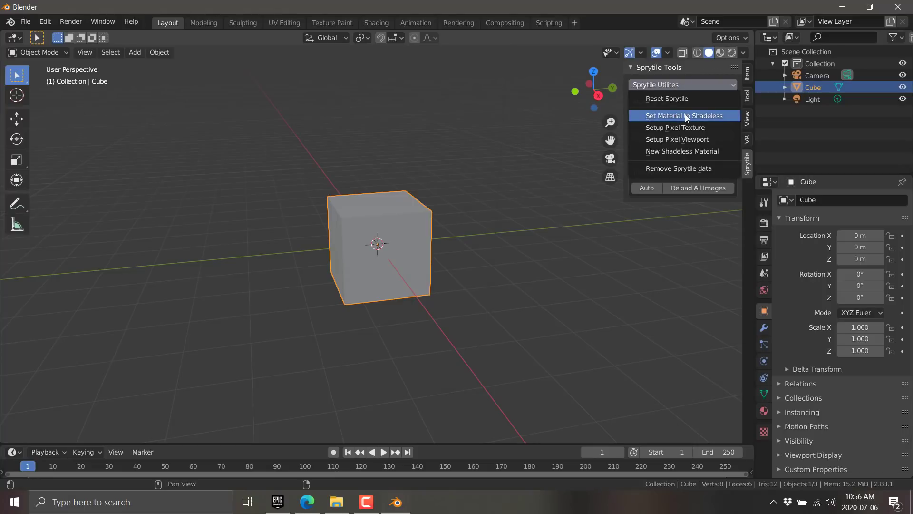
{"action": "left_click", "coordinate": [688, 117]}
{"action": "left_click", "coordinate": [667, 87]}
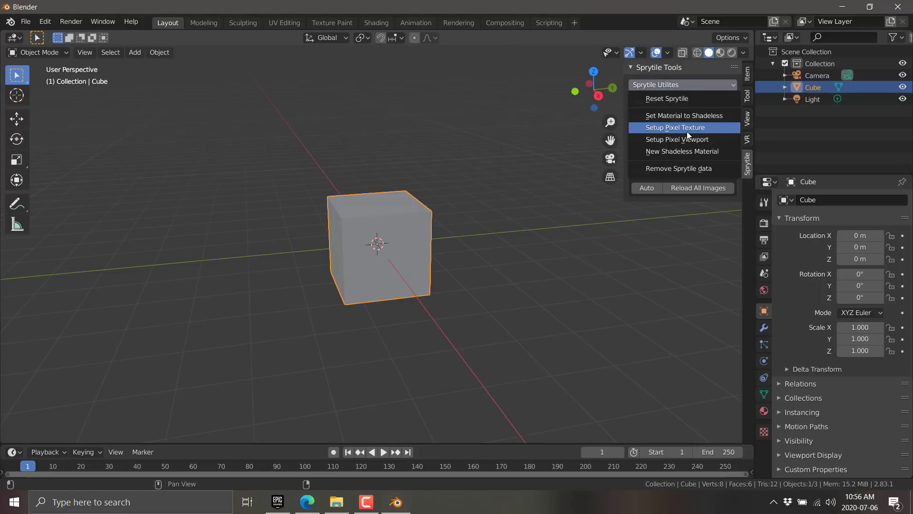
{"action": "left_click", "coordinate": [687, 129]}
{"action": "left_click", "coordinate": [685, 85]}
{"action": "left_click", "coordinate": [687, 141]}
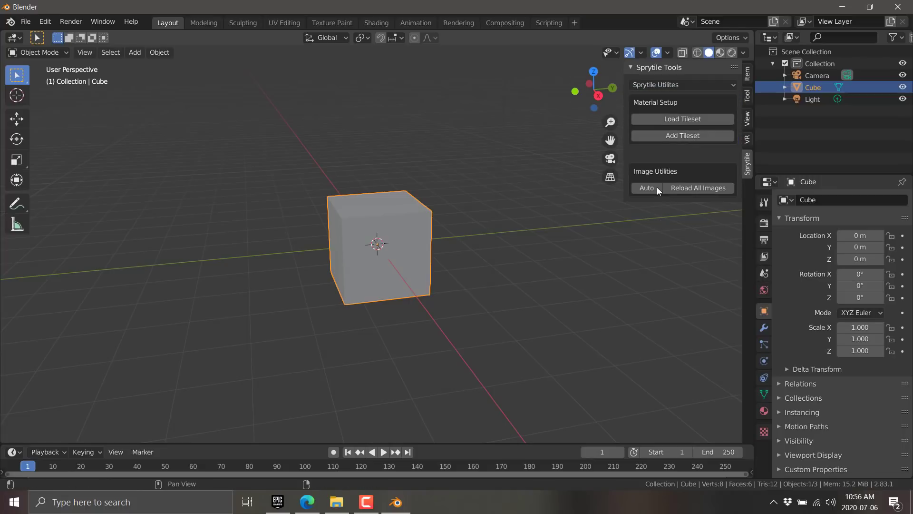
- Switch the selected cube to Edit Mode to access the Sprytile Painter tools
{"action": "left_click", "coordinate": [47, 53]}
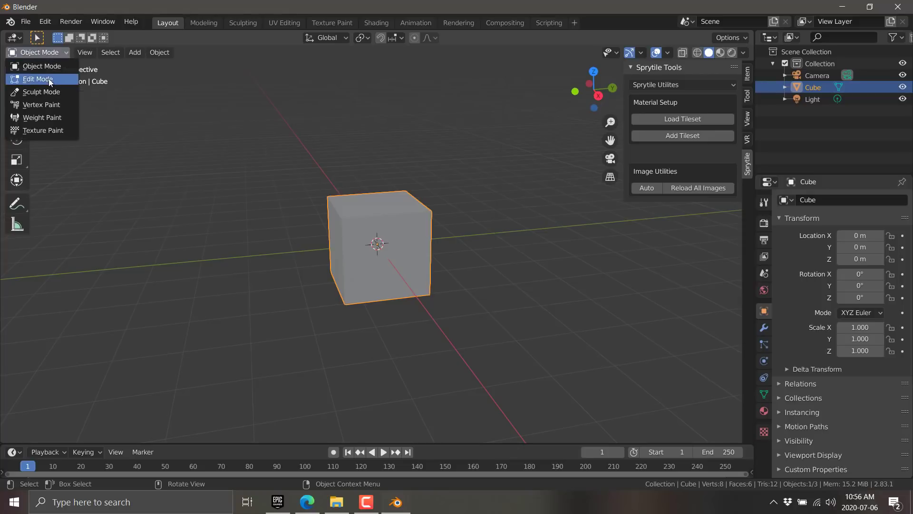
{"action": "left_click", "coordinate": [49, 80]}
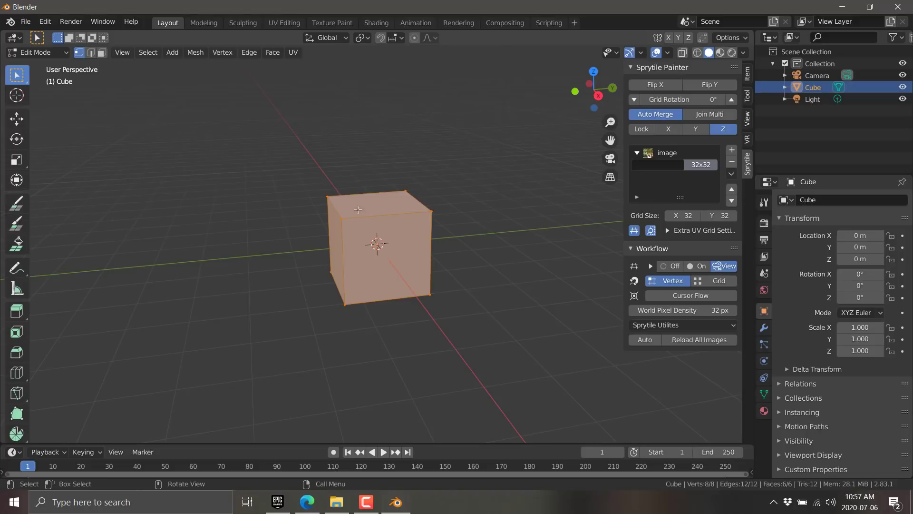
- Paint the front, side and top faces of the cube with the grass-edged grey stone tile using the Sprytile Paint tool
{"action": "left_click", "coordinate": [16, 224]}
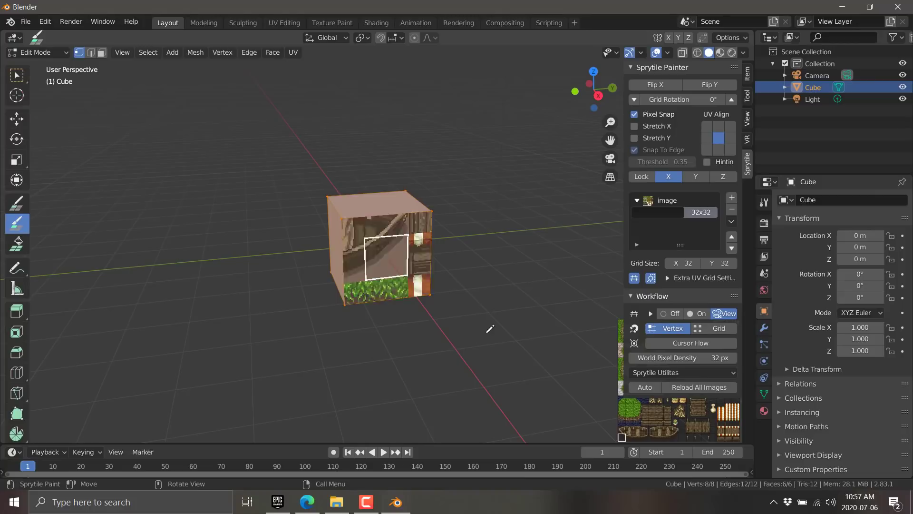
{"action": "left_click", "coordinate": [632, 296]}
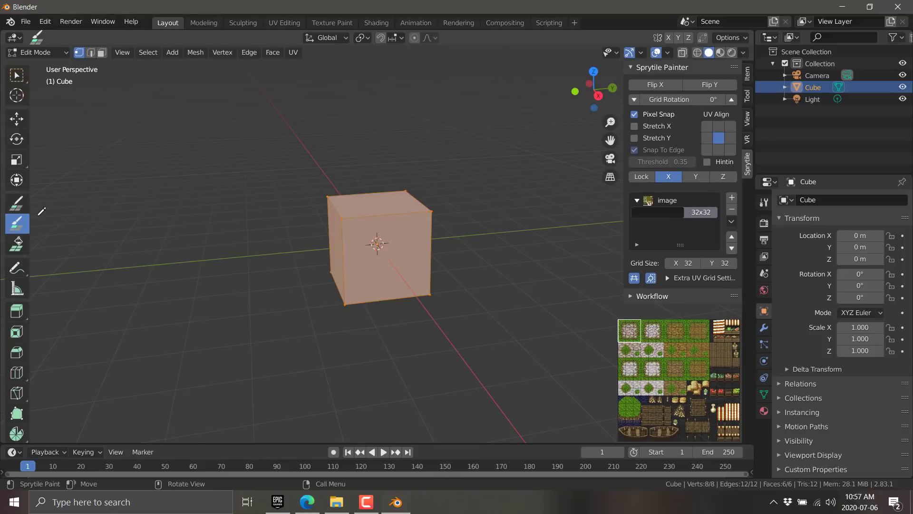
{"action": "left_click", "coordinate": [380, 257]}
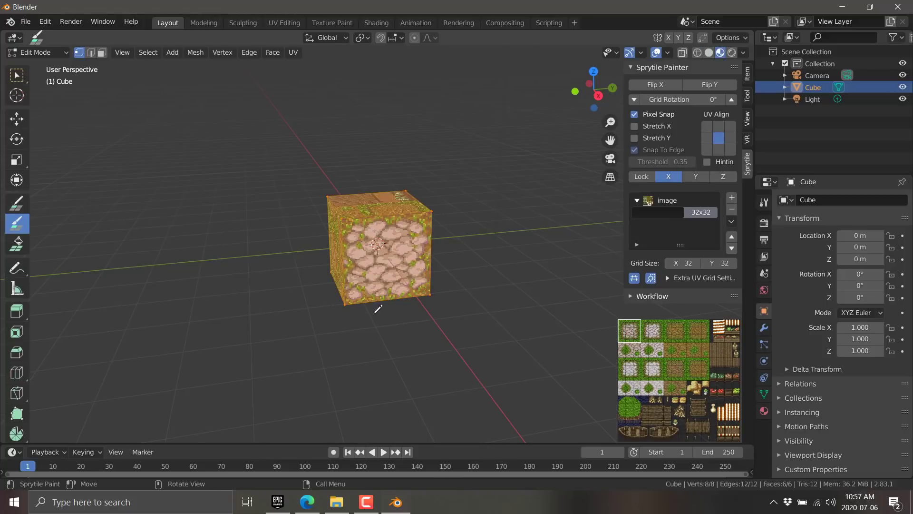
{"action": "left_click", "coordinate": [335, 238]}
{"action": "middle_click_drag", "start_coordinate": [337, 236], "coordinate": [391, 239]}
{"action": "left_click", "coordinate": [390, 204]}
- Pick the grass-edged brown stone tile from the tileset and paint it onto another side face of the cube
{"action": "mouse_move", "coordinate": [449, 296]}
{"action": "middle_mouse_down"}
{"action": "mouse_move", "coordinate": [421, 268]}
{"action": "mouse_move", "coordinate": [346, 277]}
{"action": "mouse_move", "coordinate": [445, 291]}
{"action": "mouse_move", "coordinate": [398, 247]}
{"action": "mouse_move", "coordinate": [477, 312]}
{"action": "mouse_move", "coordinate": [512, 371]}
{"action": "mouse_move", "coordinate": [579, 340]}
{"action": "mouse_move", "coordinate": [565, 332]}
{"action": "mouse_move", "coordinate": [574, 329]}
{"action": "middle_mouse_up"}
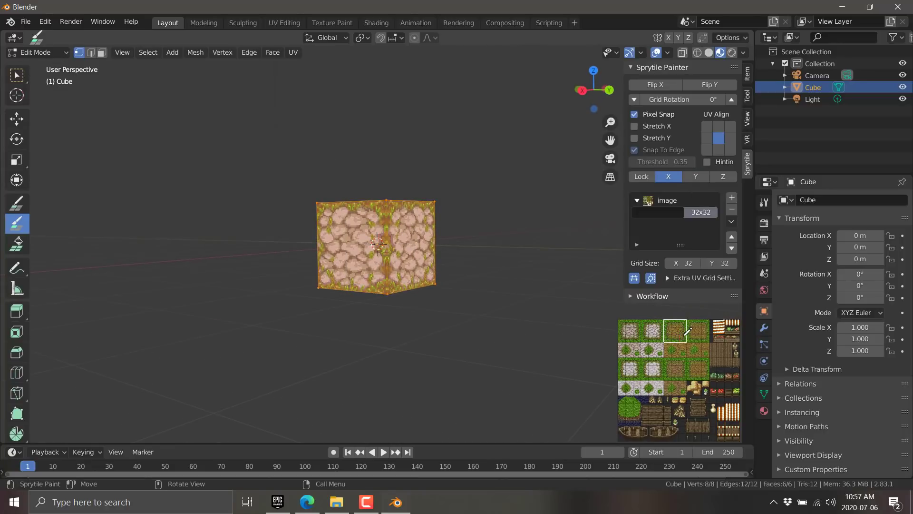
{"action": "left_click", "coordinate": [381, 218]}
{"action": "mouse_move", "coordinate": [375, 220]}
{"action": "middle_mouse_down"}
{"action": "mouse_move", "coordinate": [418, 341]}
{"action": "mouse_move", "coordinate": [328, 297]}
{"action": "mouse_move", "coordinate": [402, 258]}
{"action": "mouse_move", "coordinate": [422, 341]}
{"action": "mouse_move", "coordinate": [459, 350]}
{"action": "mouse_move", "coordinate": [471, 341]}
{"action": "middle_mouse_up"}
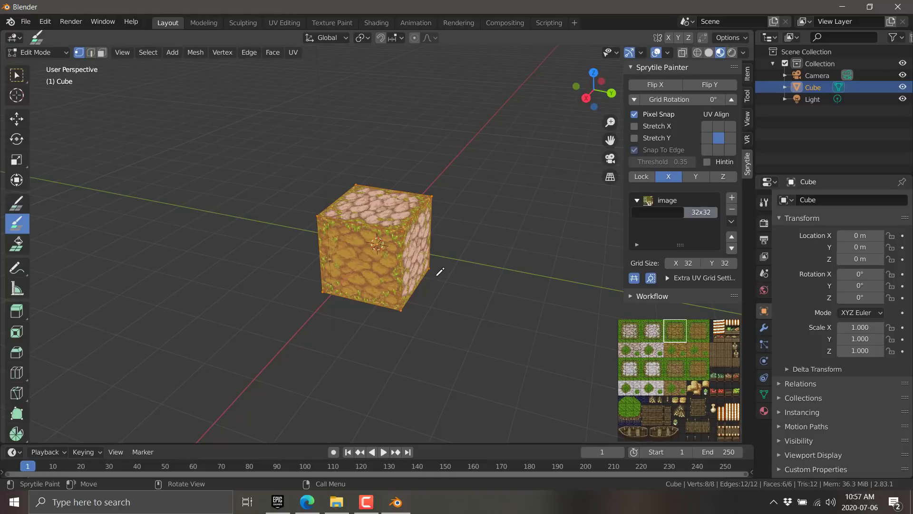
- Activate the Sprytile Build tool and turn on Cursor Flow in the workflow settings
{"action": "left_click", "coordinate": [21, 205]}
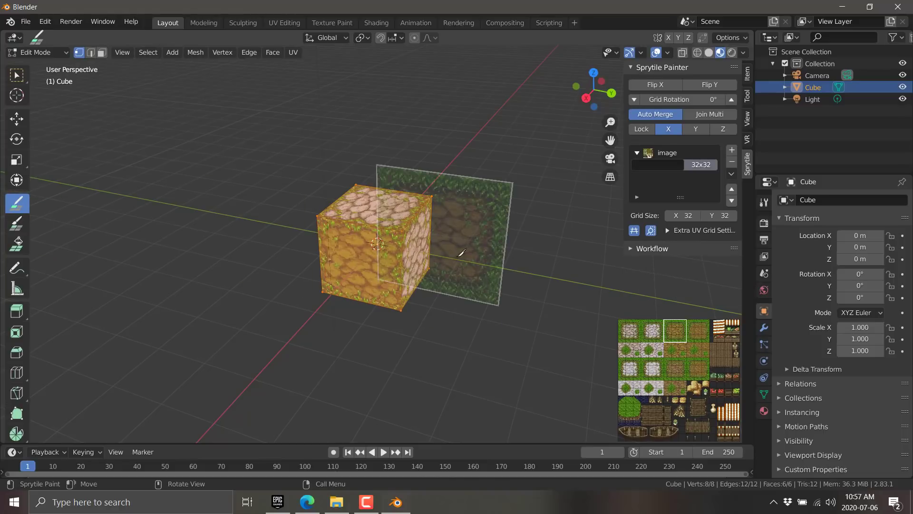
{"action": "middle_click_drag", "start_coordinate": [476, 274], "coordinate": [434, 296]}
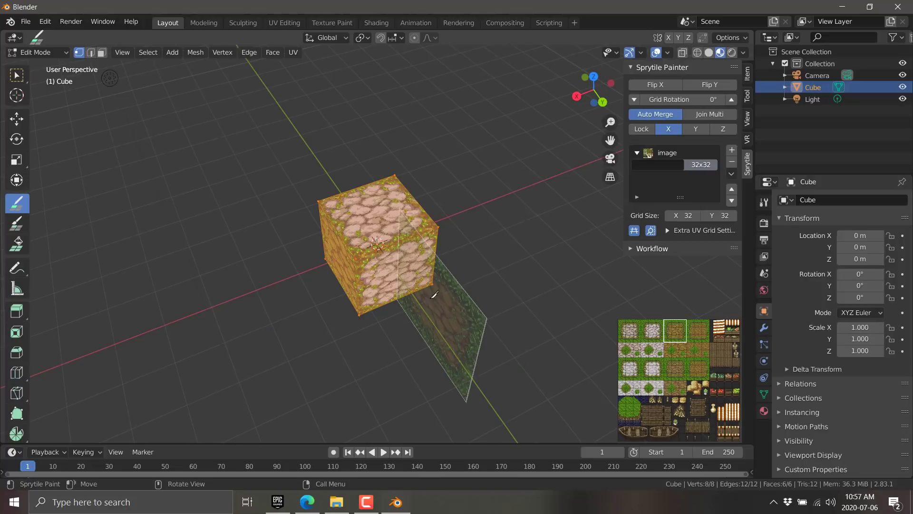
{"action": "left_click", "coordinate": [631, 248]}
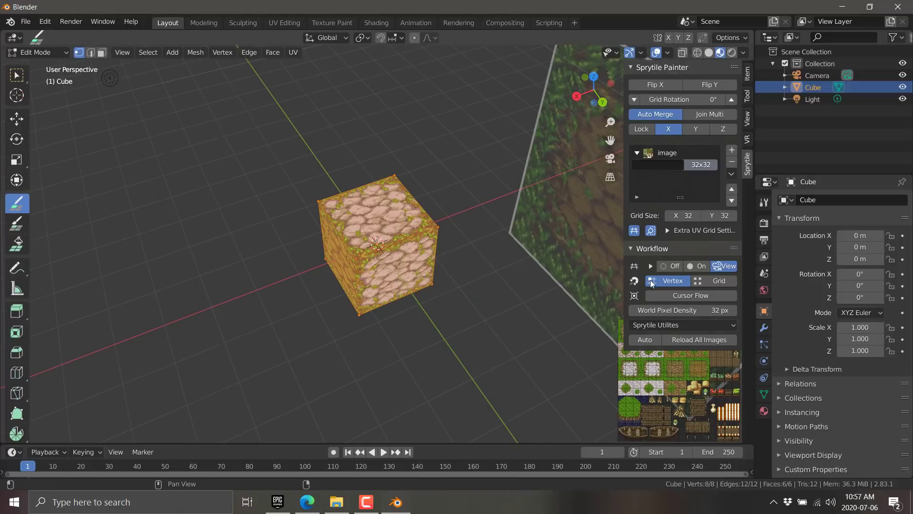
{"action": "left_click", "coordinate": [671, 282]}
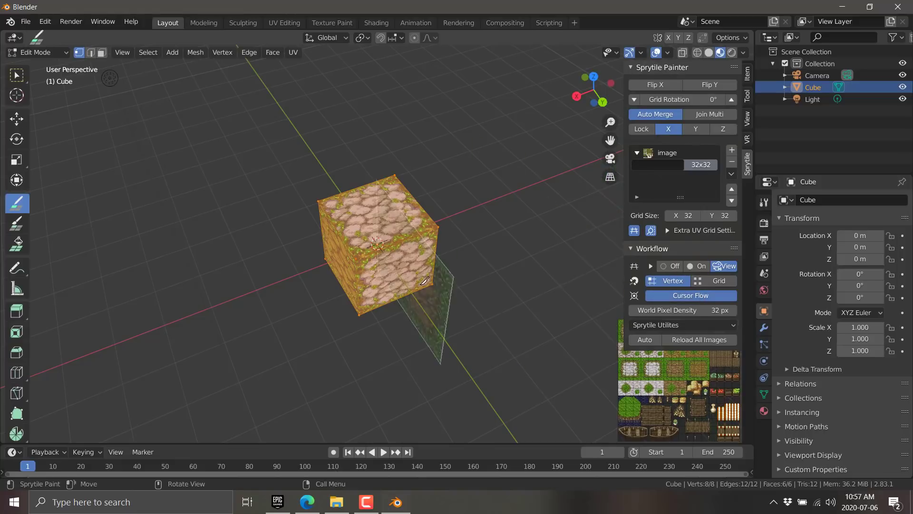
- Build four grass-edged brown stone tiles flat on the Z plane around the cube, forming an L shape
{"action": "middle_click_drag", "start_coordinate": [609, 276], "coordinate": [442, 315]}
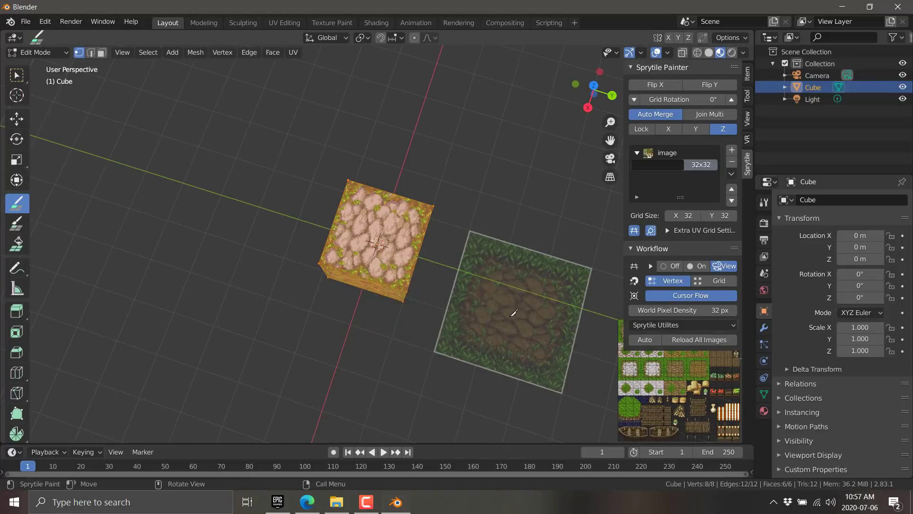
{"action": "left_click", "coordinate": [481, 299]}
{"action": "mouse_move", "coordinate": [566, 267]}
{"action": "middle_mouse_down"}
{"action": "mouse_move", "coordinate": [552, 286]}
{"action": "mouse_move", "coordinate": [538, 281]}
{"action": "middle_mouse_up"}
{"action": "left_click", "coordinate": [521, 203]}
{"action": "mouse_move", "coordinate": [521, 202]}
{"action": "middle_mouse_down"}
{"action": "mouse_move", "coordinate": [469, 181]}
{"action": "mouse_move", "coordinate": [486, 158]}
{"action": "middle_mouse_up"}
{"action": "left_click", "coordinate": [465, 179]}
{"action": "left_click", "coordinate": [503, 118]}
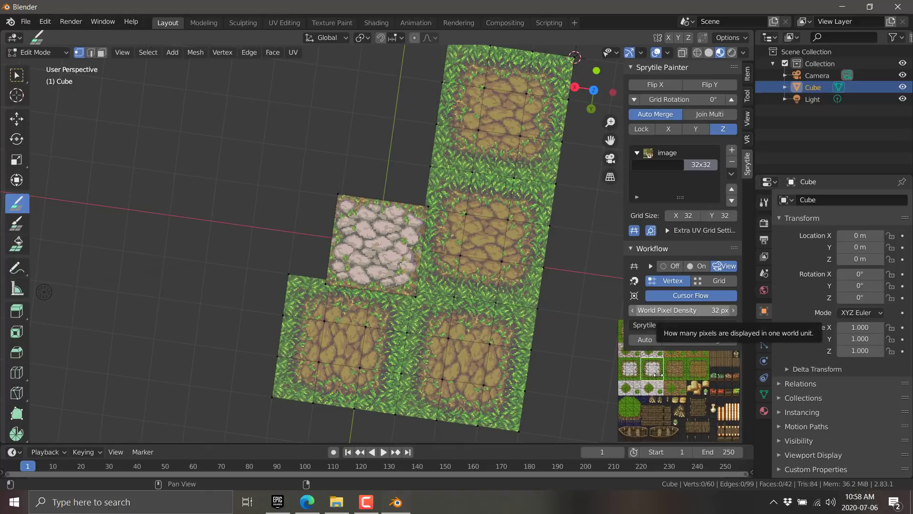
- Build two grass-edged white stone tiles flat beside the cube and two upright ones as a wall behind it
{"action": "left_click", "coordinate": [386, 136]}
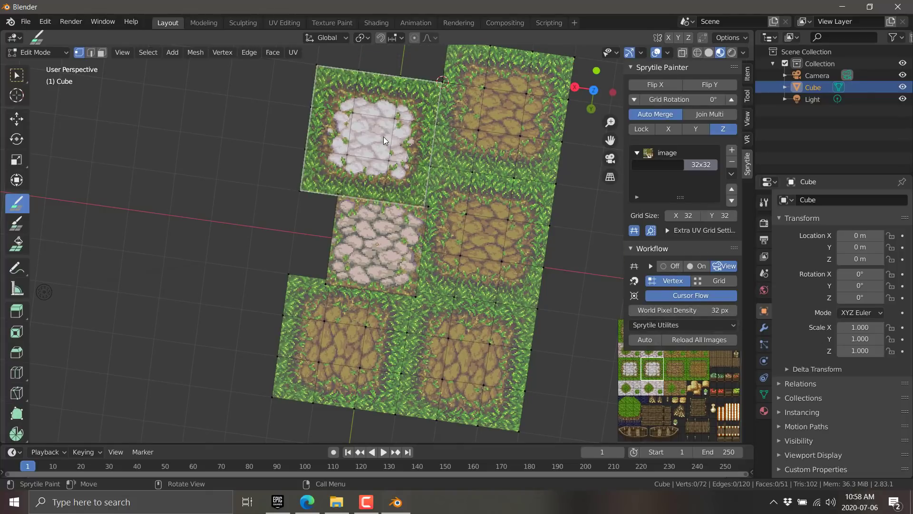
{"action": "left_click", "coordinate": [253, 128]}
{"action": "mouse_move", "coordinate": [253, 128]}
{"action": "middle_mouse_down"}
{"action": "mouse_move", "coordinate": [344, 167]}
{"action": "mouse_move", "coordinate": [396, 164]}
{"action": "mouse_move", "coordinate": [398, 137]}
{"action": "middle_mouse_up"}
{"action": "left_click", "coordinate": [409, 101]}
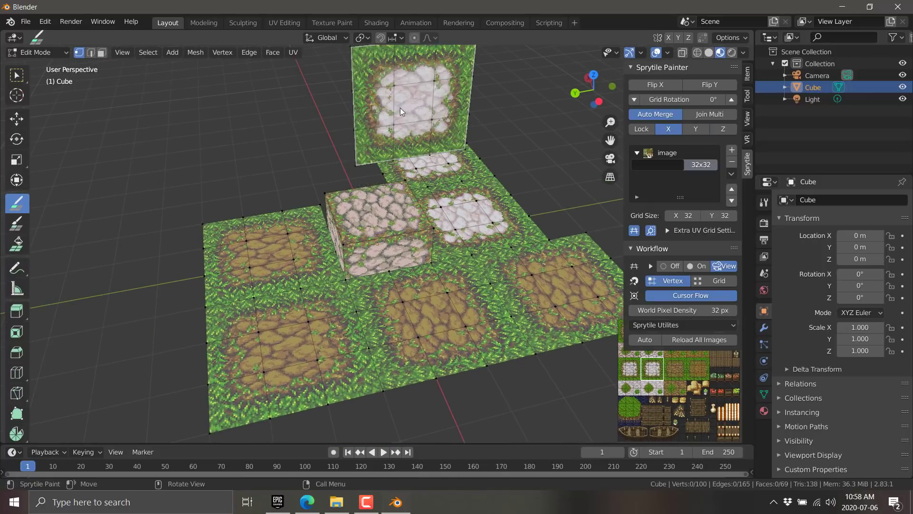
{"action": "left_click", "coordinate": [253, 126]}
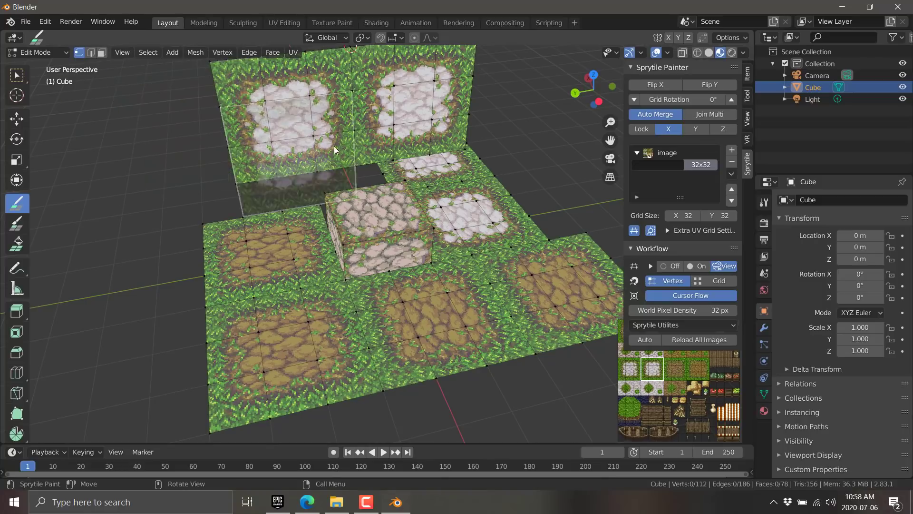
- Lock the work plane to X and build a spread of upright white stone tiles around the cube
{"action": "left_click", "coordinate": [694, 132]}
{"action": "left_click", "coordinate": [724, 129]}
{"action": "left_click", "coordinate": [668, 129]}
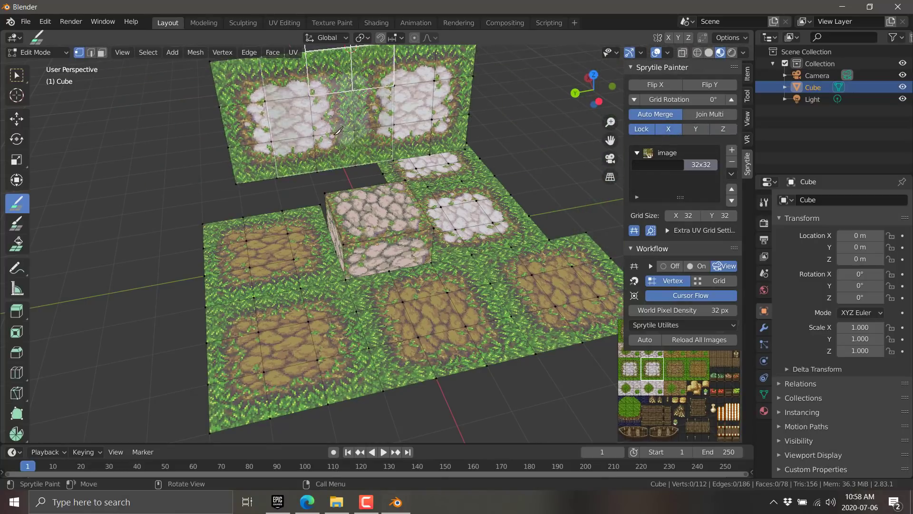
{"action": "left_click", "coordinate": [162, 126]}
{"action": "middle_click_drag", "start_coordinate": [161, 126], "coordinate": [376, 93]}
{"action": "left_click_drag", "start_coordinate": [397, 86], "coordinate": [464, 91]}
{"action": "middle_click_drag", "start_coordinate": [464, 91], "coordinate": [447, 111]}
{"action": "mouse_move", "coordinate": [447, 111]}
{"action": "left_mouse_down"}
{"action": "mouse_move", "coordinate": [595, 181]}
{"action": "mouse_move", "coordinate": [561, 265]}
{"action": "mouse_move", "coordinate": [394, 298]}
{"action": "mouse_move", "coordinate": [167, 290]}
{"action": "mouse_move", "coordinate": [312, 326]}
{"action": "left_mouse_up"}
{"action": "middle_click_drag", "start_coordinate": [312, 326], "coordinate": [472, 210]}
{"action": "scroll", "coordinate": [333, 291], "scroll_direction": "down", "scroll_amount": 6}
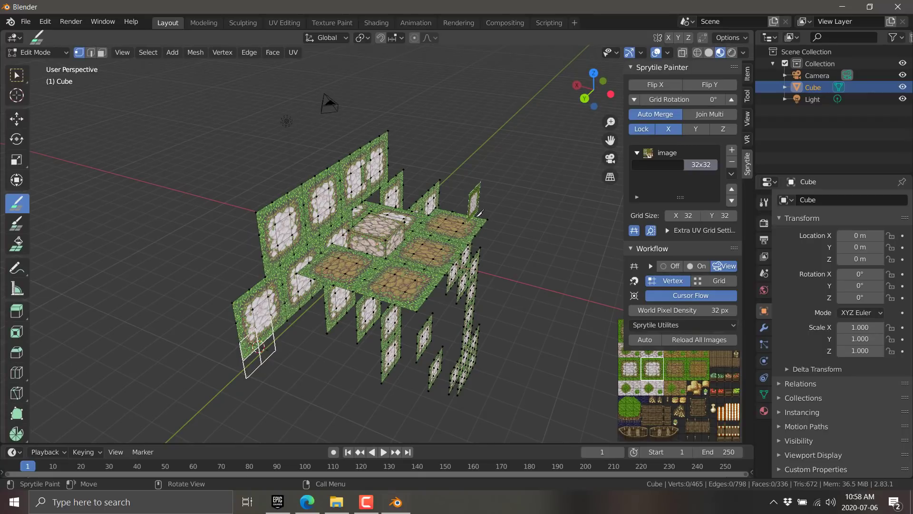
{"action": "middle_click_drag", "start_coordinate": [481, 220], "coordinate": [430, 263]}
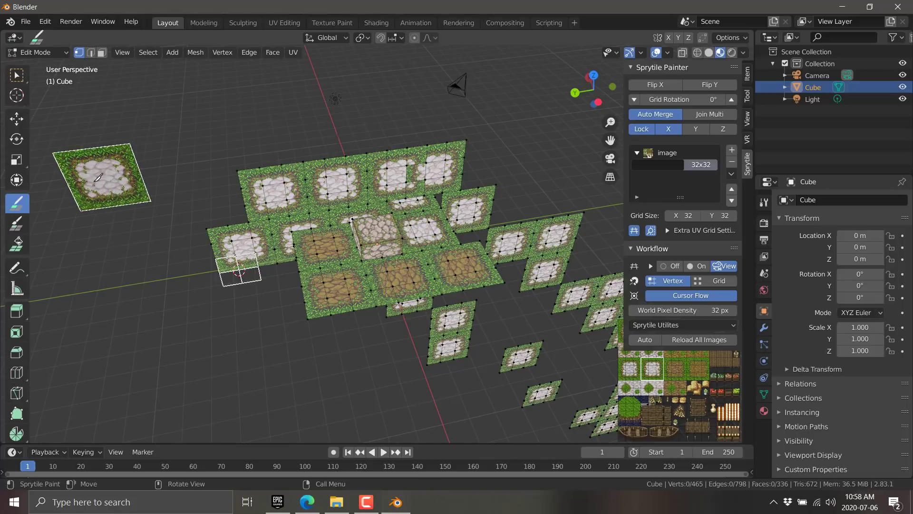
- Paint plain white stone over the flat tiles beside the cube, and bring up the Sprytile Fill tool's options
{"action": "left_click", "coordinate": [19, 228]}
{"action": "mouse_move", "coordinate": [373, 255]}
{"action": "left_mouse_down"}
{"action": "mouse_move", "coordinate": [398, 270]}
{"action": "mouse_move", "coordinate": [474, 274]}
{"action": "mouse_move", "coordinate": [430, 209]}
{"action": "mouse_move", "coordinate": [383, 275]}
{"action": "left_mouse_up"}
{"action": "left_click", "coordinate": [16, 244]}
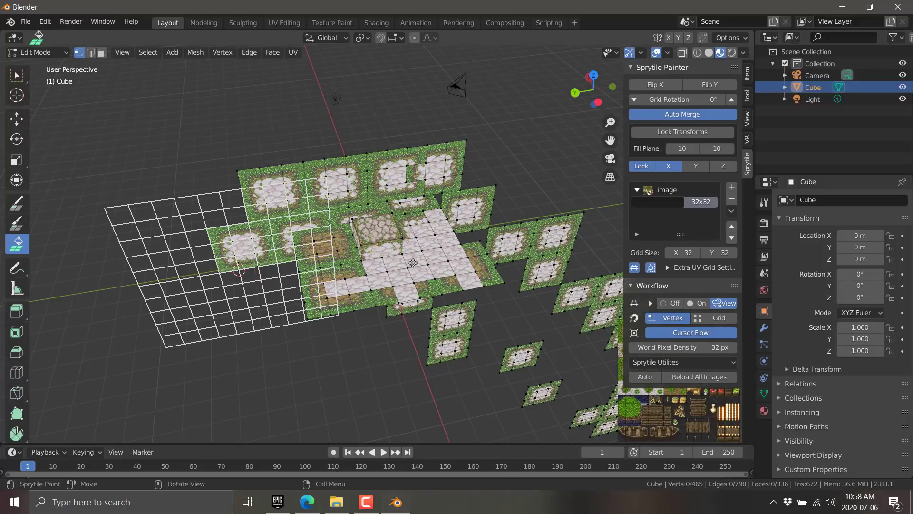
{"action": "left_click", "coordinate": [16, 223]}
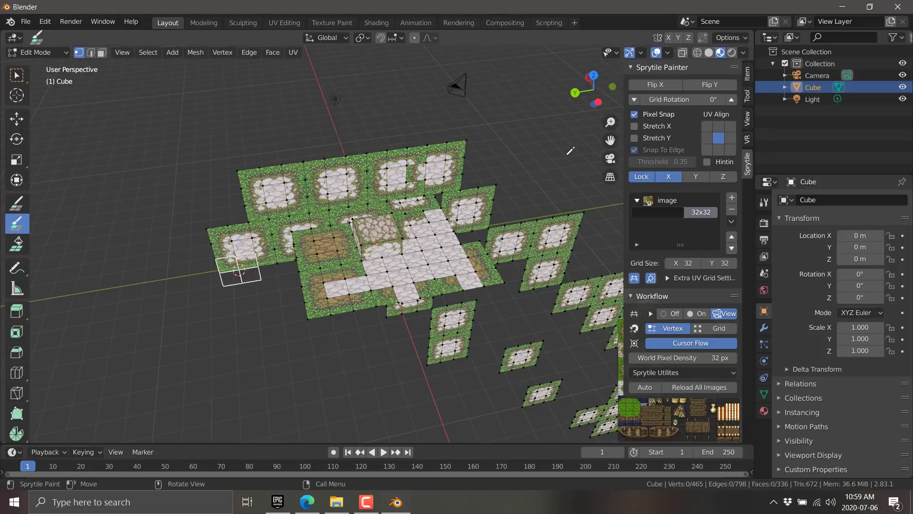
- Pick the boat from the tileset and build one unflipped boat in the empty space beside the stone tiles
{"action": "left_click", "coordinate": [19, 202]}
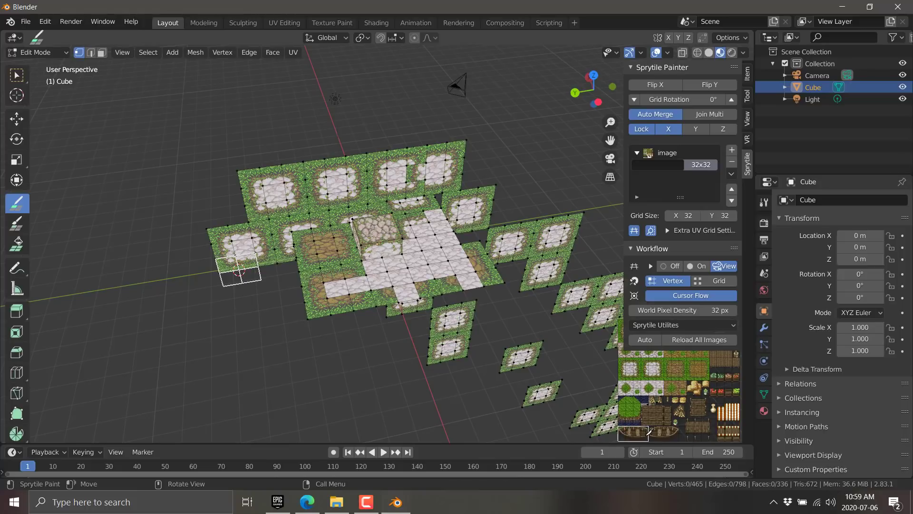
{"action": "left_click", "coordinate": [649, 431]}
{"action": "left_click", "coordinate": [202, 324]}
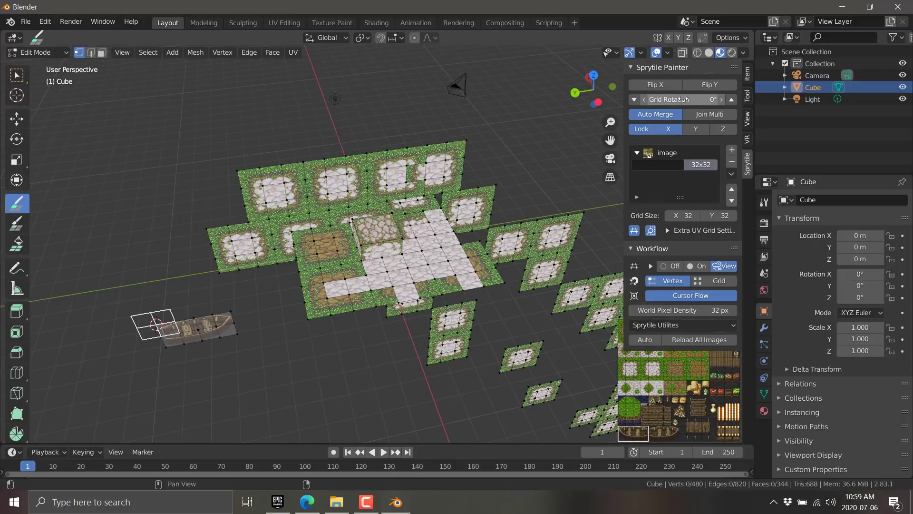
- Build one boat with Flip Y enabled and another with both Flip X and Flip Y enabled
{"action": "left_click", "coordinate": [709, 84]}
{"action": "left_click", "coordinate": [245, 355]}
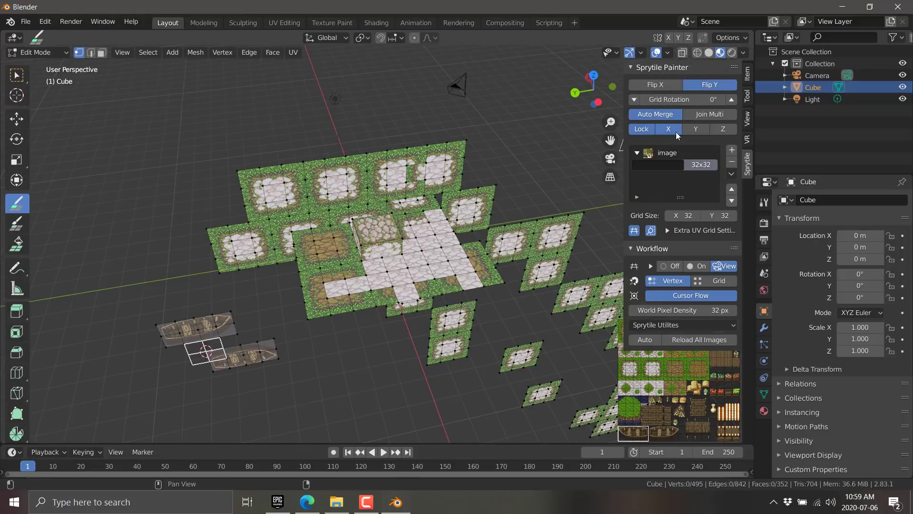
{"action": "left_click", "coordinate": [655, 84]}
{"action": "left_click", "coordinate": [328, 366]}
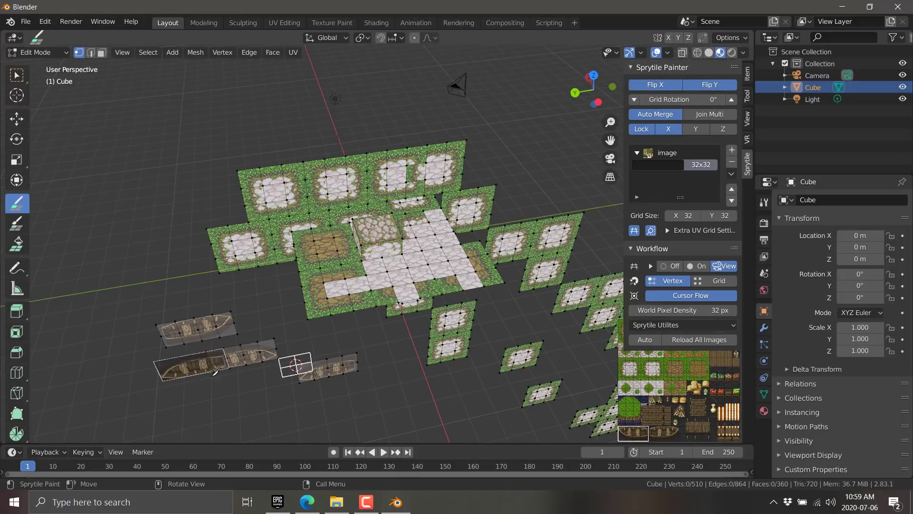
- Build two more boats, one above the other, with only Flip X enabled
{"action": "middle_click_drag", "start_coordinate": [436, 380], "coordinate": [435, 341]}
{"action": "middle_click_drag", "start_coordinate": [359, 381], "coordinate": [355, 257]}
{"action": "left_click", "coordinate": [336, 316]}
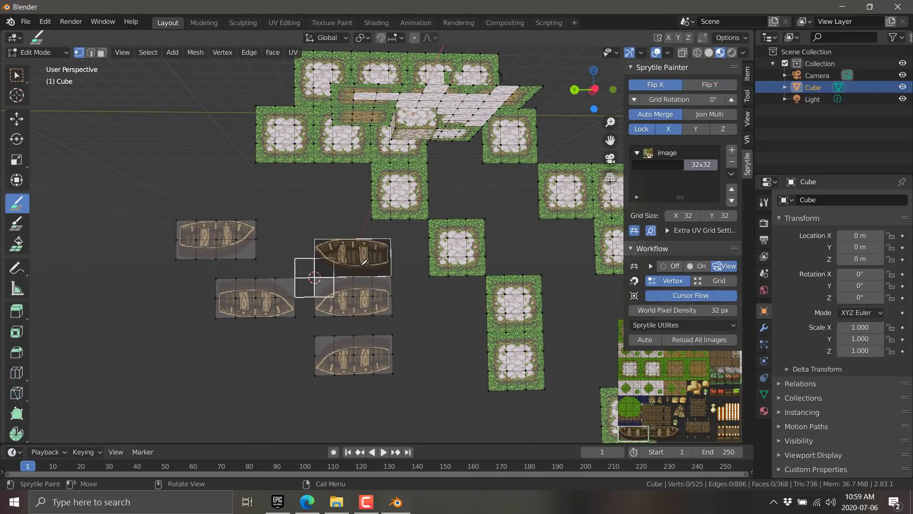
{"action": "left_click", "coordinate": [364, 261]}
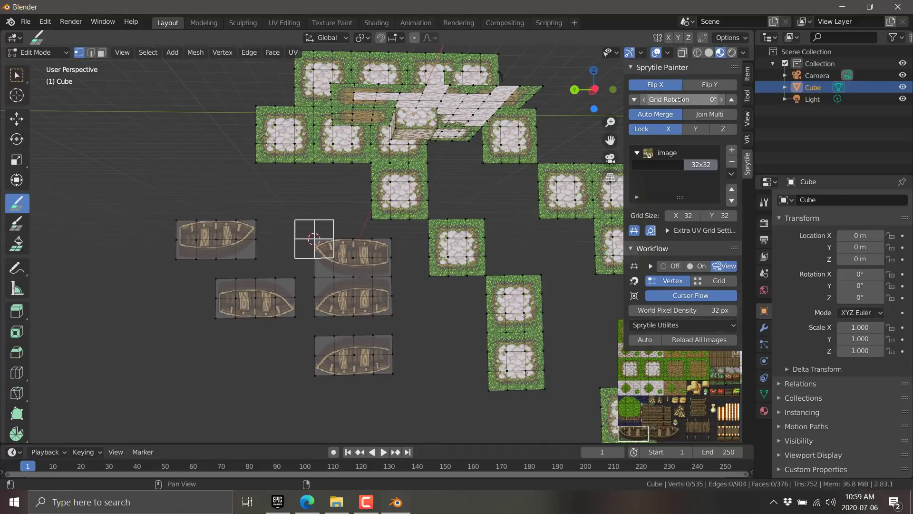
- Set the grid rotation to 270° and build several scattered upright boats plus a continuous row of them
{"action": "mouse_move", "coordinate": [679, 100]}
{"action": "left_mouse_down"}
{"action": "mouse_move", "coordinate": [688, 99]}
{"action": "mouse_move", "coordinate": [675, 100]}
{"action": "left_mouse_up"}
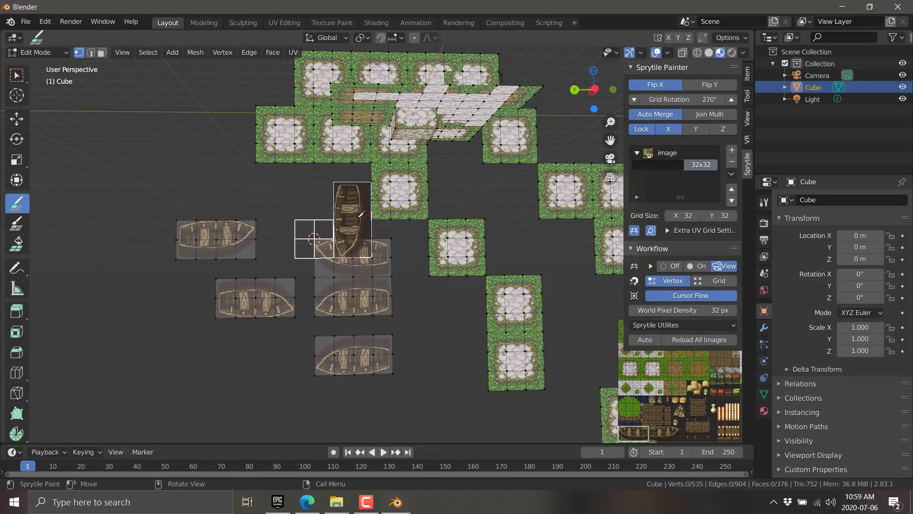
{"action": "left_click", "coordinate": [339, 218]}
{"action": "left_click", "coordinate": [222, 198]}
{"action": "left_click", "coordinate": [140, 238]}
{"action": "left_click", "coordinate": [200, 297]}
{"action": "left_click", "coordinate": [241, 297]}
{"action": "mouse_move", "coordinate": [223, 312]}
{"action": "left_mouse_down"}
{"action": "mouse_move", "coordinate": [397, 327]}
{"action": "mouse_move", "coordinate": [488, 309]}
{"action": "mouse_move", "coordinate": [524, 352]}
{"action": "left_mouse_up"}
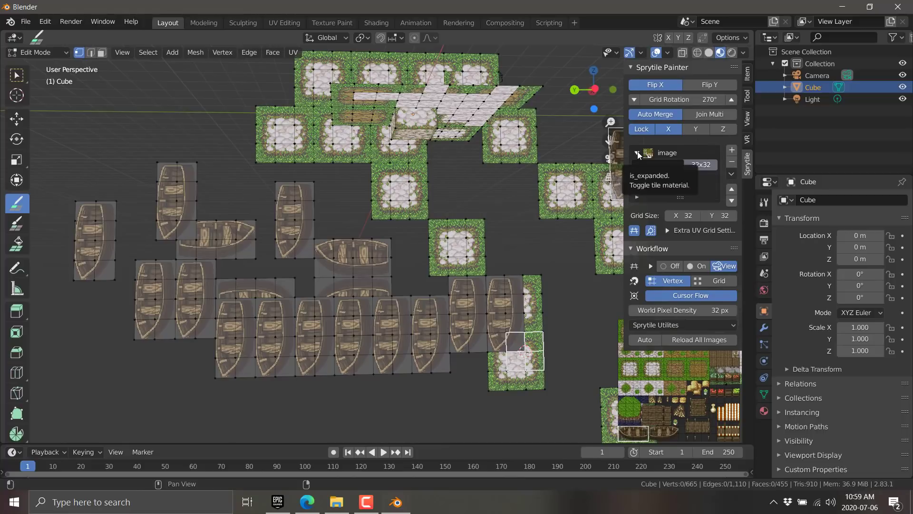
- Return to Object Mode and open the Add Tileset file browser, closing it without adding an image
{"action": "left_click", "coordinate": [67, 53]}
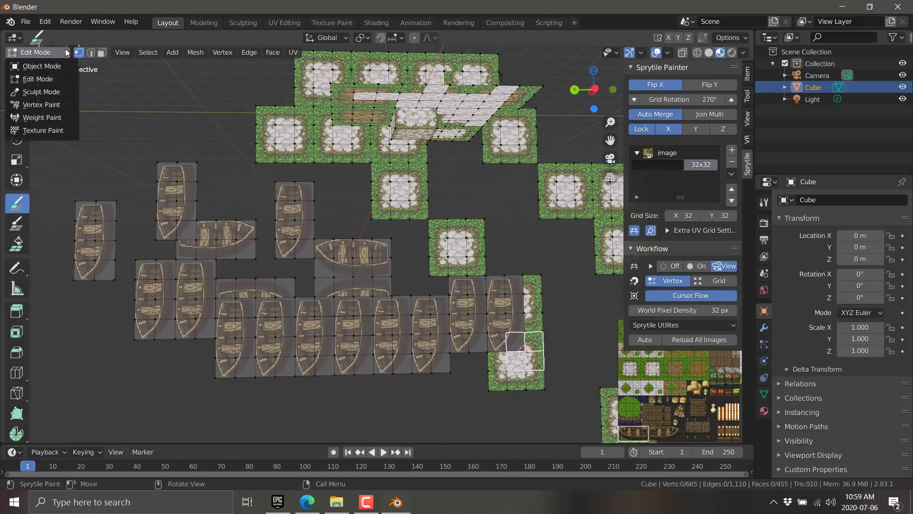
{"action": "left_click", "coordinate": [35, 66]}
{"action": "left_click", "coordinate": [701, 140]}
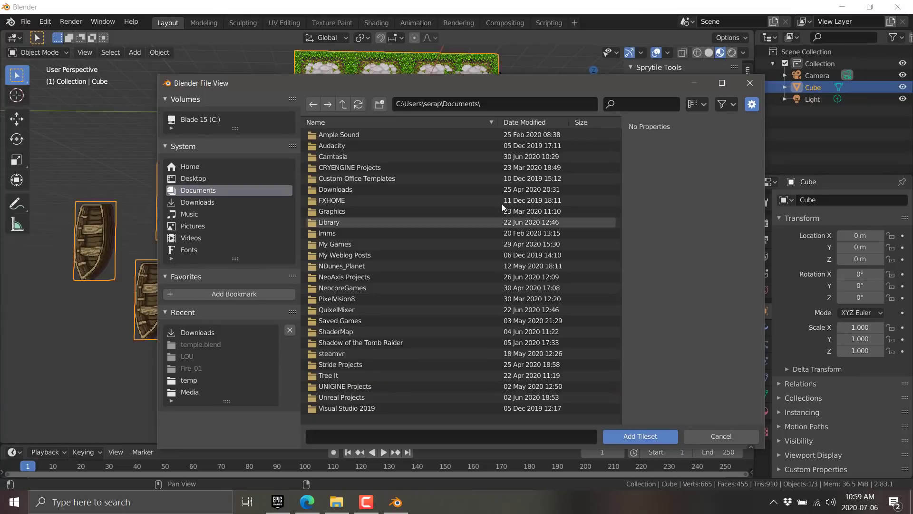
{"action": "left_click", "coordinate": [750, 83]}
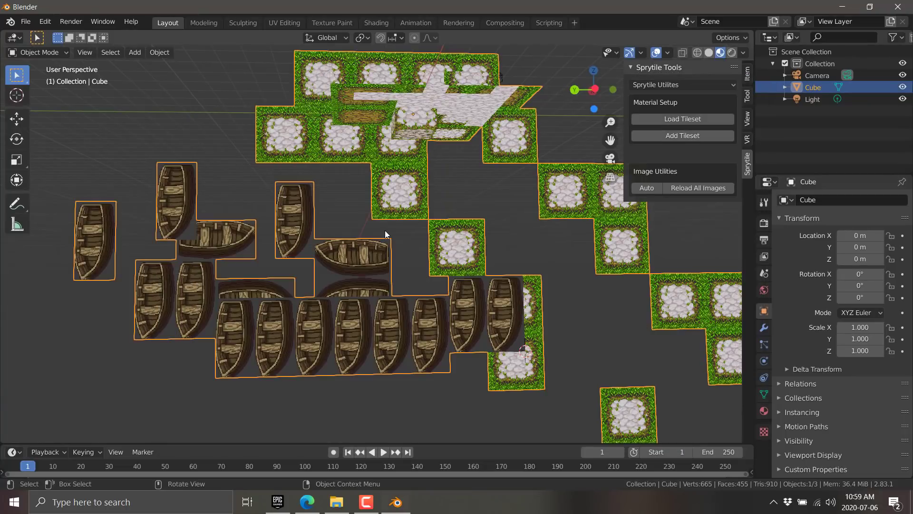
- Compare how the tile model is shown in Object Mode and Edit Mode from different angles
{"action": "middle_click_drag", "start_coordinate": [386, 231], "coordinate": [146, 215]}
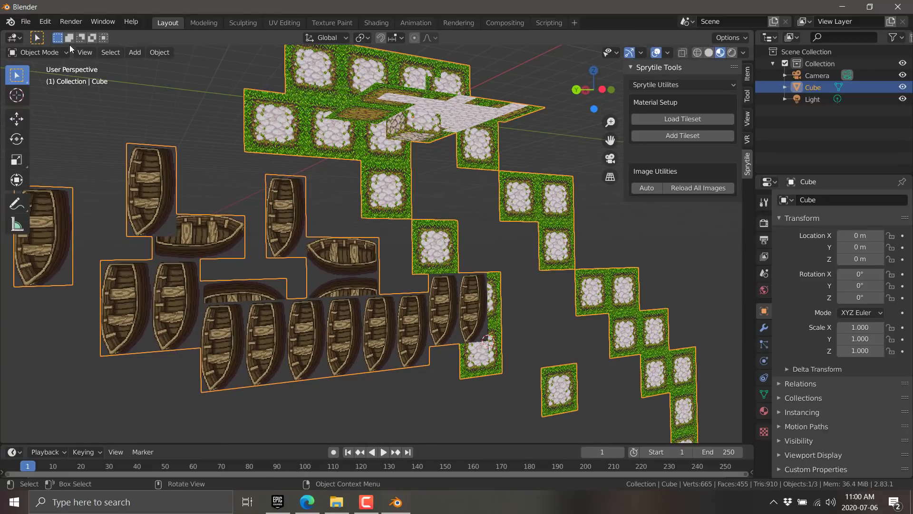
{"action": "left_click", "coordinate": [53, 54]}
{"action": "left_click", "coordinate": [50, 78]}
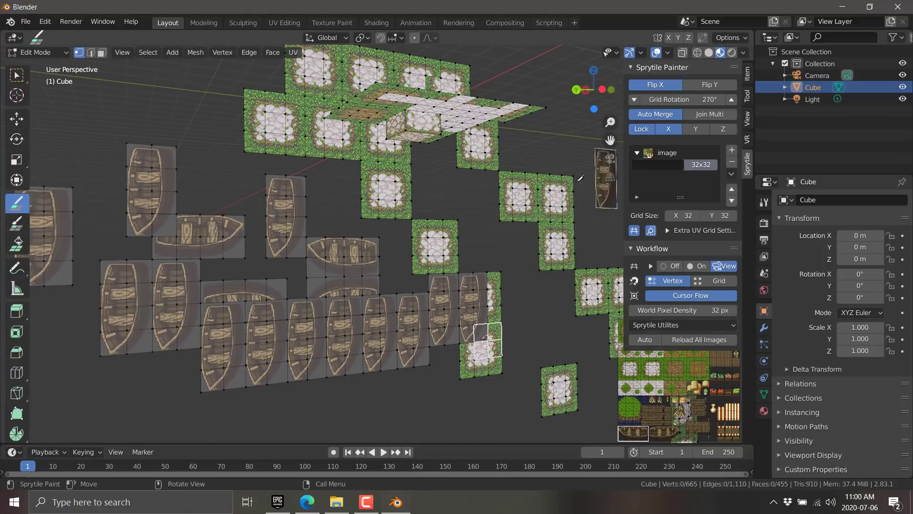
{"action": "left_click", "coordinate": [40, 55]}
{"action": "left_click", "coordinate": [42, 66]}
{"action": "middle_click_drag", "start_coordinate": [361, 228], "coordinate": [394, 250]}
{"action": "scroll", "coordinate": [358, 267], "scroll_direction": "up", "scroll_amount": 2}
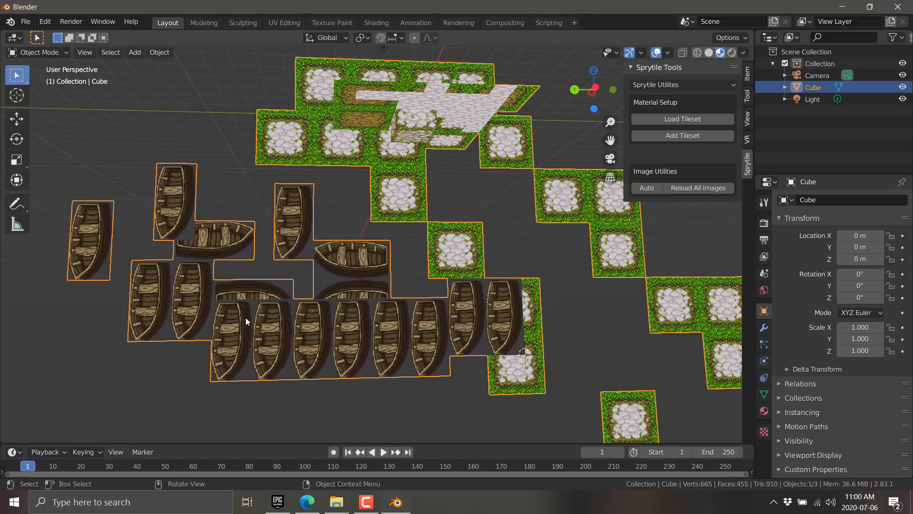
- In Edit Mode, move the top row of tile faces on the uppermost standing boat upward along Z, outward along Y and along X
{"action": "key", "text": "Tab"}
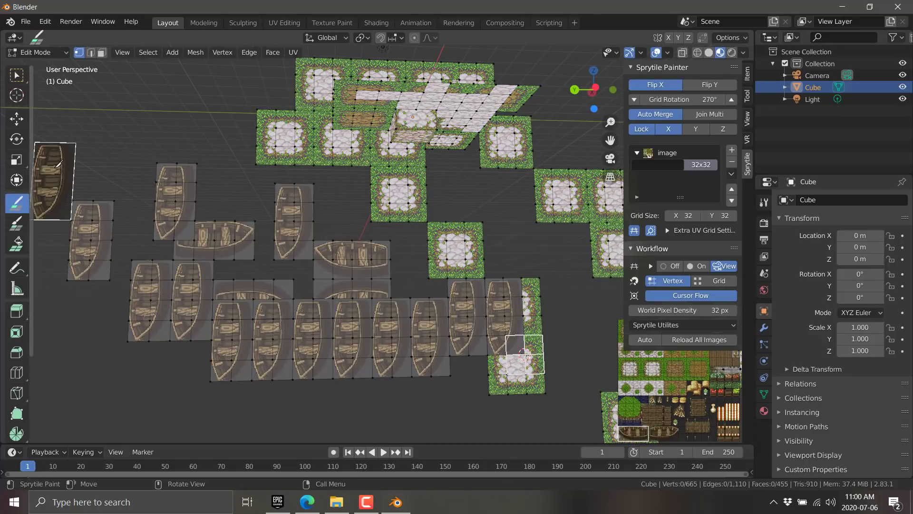
{"action": "left_click", "coordinate": [22, 123]}
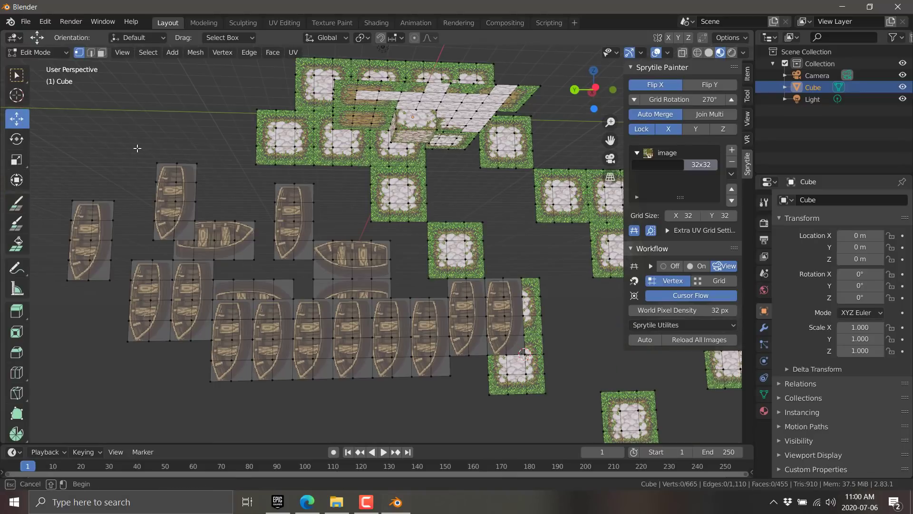
{"action": "left_click_drag", "start_coordinate": [142, 149], "coordinate": [202, 190]}
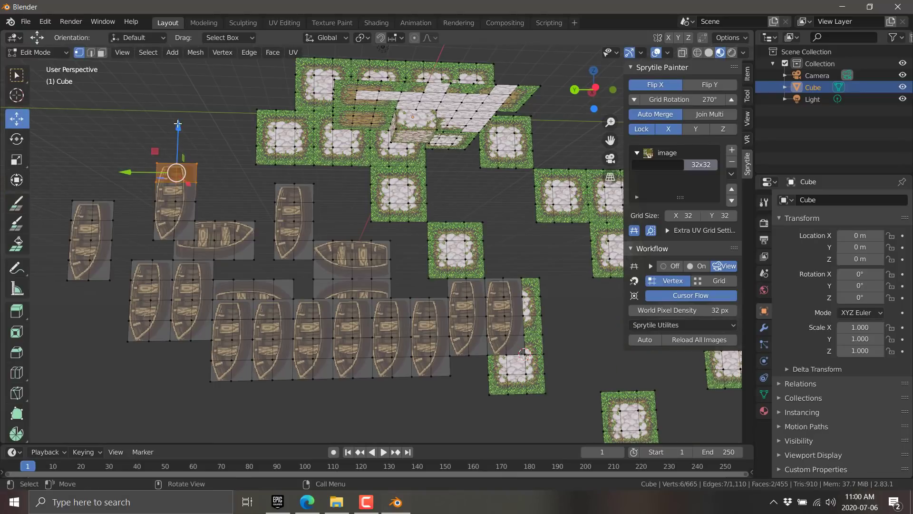
{"action": "left_click_drag", "start_coordinate": [177, 122], "coordinate": [178, 93]}
{"action": "left_click_drag", "start_coordinate": [126, 143], "coordinate": [104, 142]}
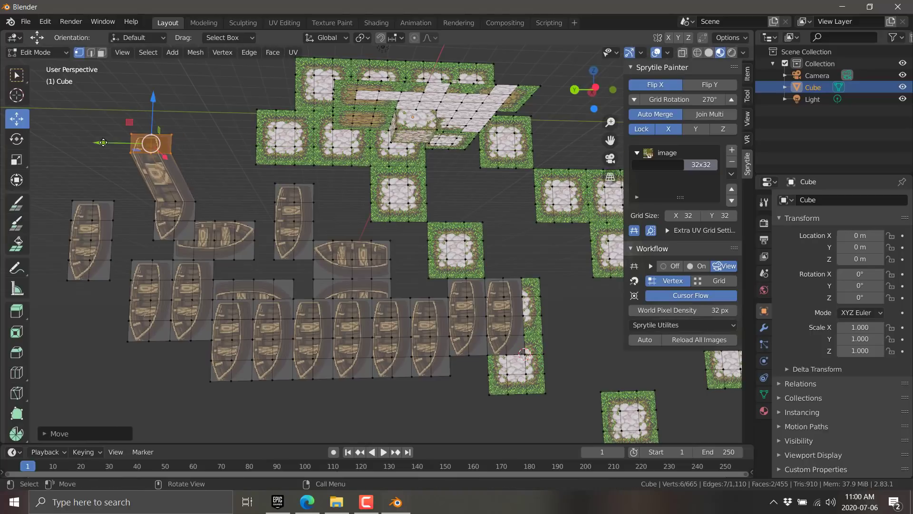
{"action": "middle_click_drag", "start_coordinate": [186, 265], "coordinate": [270, 294]}
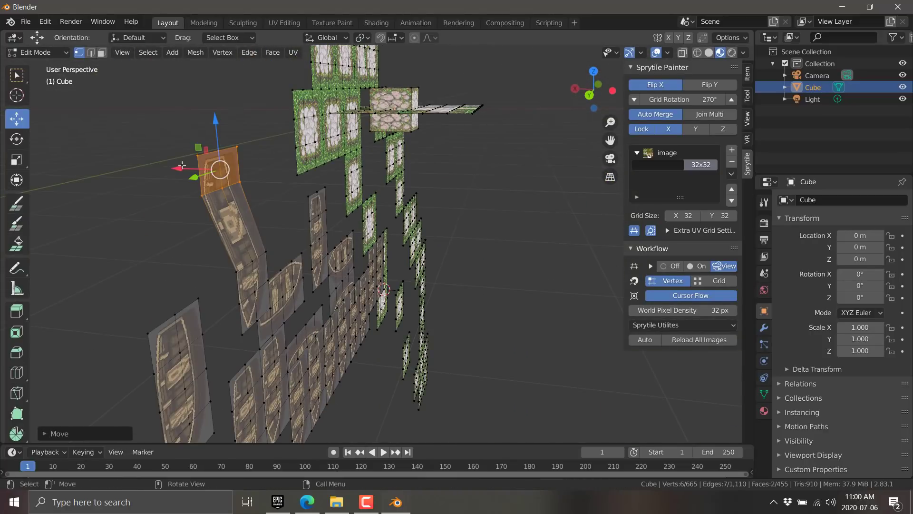
{"action": "left_click_drag", "start_coordinate": [181, 165], "coordinate": [262, 168]}
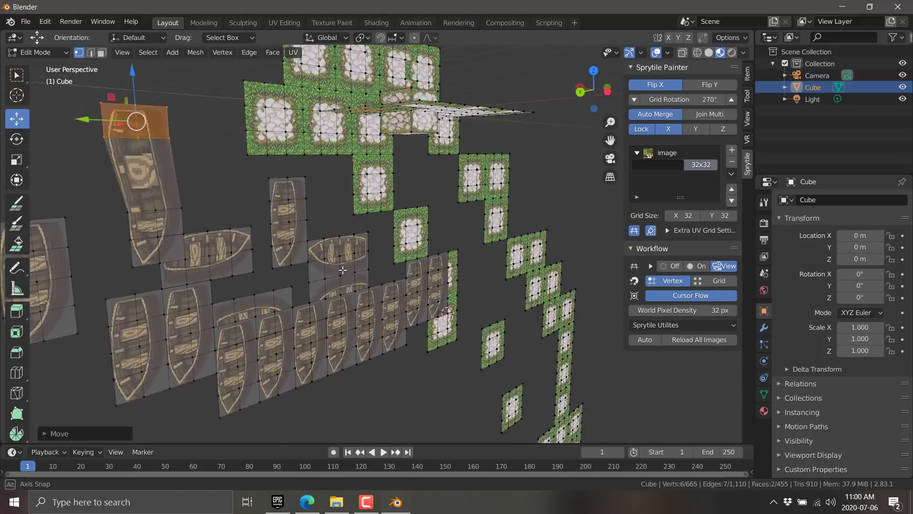
{"action": "scroll", "coordinate": [340, 270], "scroll_direction": "down", "scroll_amount": 5}
{"action": "middle_click_drag", "start_coordinate": [340, 269], "coordinate": [442, 215]}
{"action": "left_click", "coordinate": [10, 22]}
{"action": "mouse_move", "coordinate": [26, 21]}
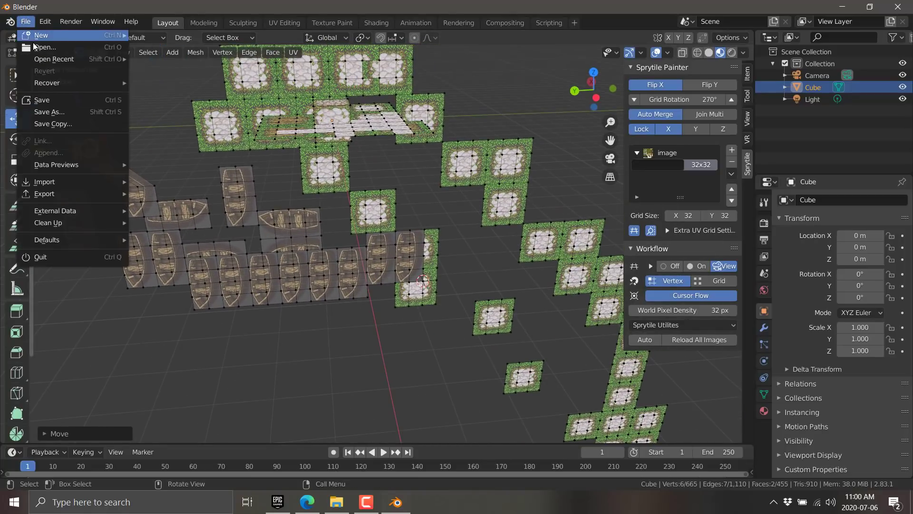
{"action": "mouse_move", "coordinate": [72, 184]}
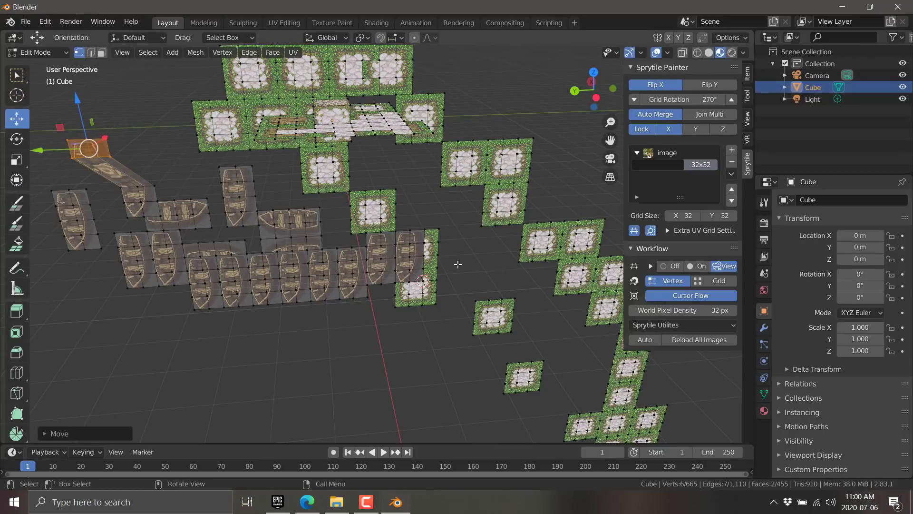
{"action": "middle_click_drag", "start_coordinate": [458, 264], "coordinate": [432, 293]}
{"action": "scroll", "coordinate": [497, 245], "scroll_direction": "down", "scroll_amount": 4}
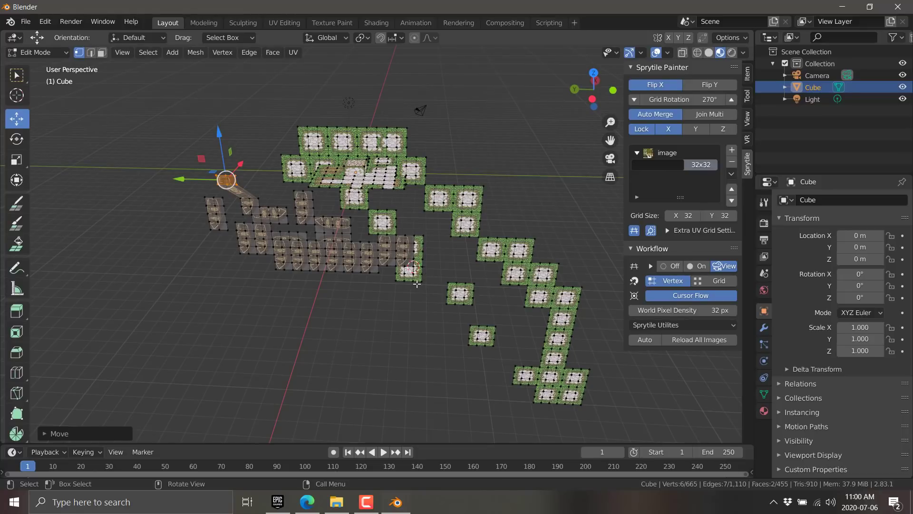
{"action": "middle_click_drag", "start_coordinate": [415, 282], "coordinate": [491, 255]}
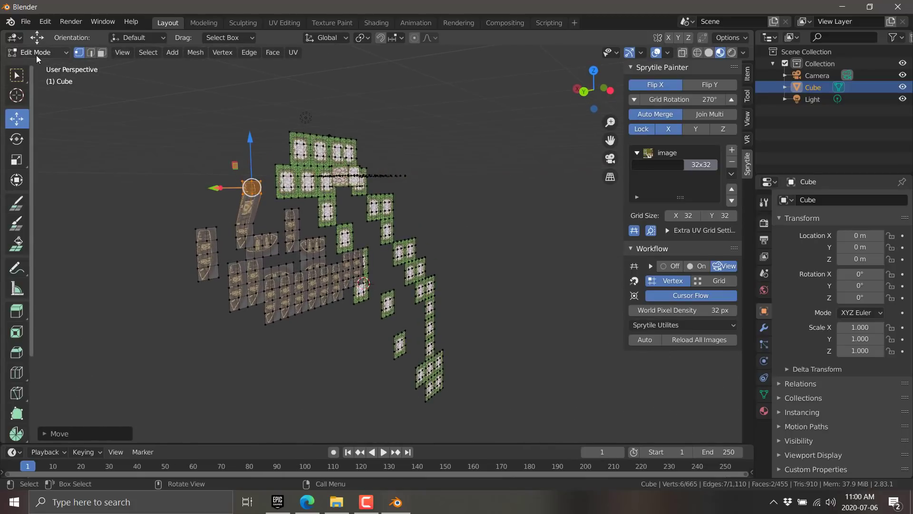
{"action": "left_click", "coordinate": [45, 21]}
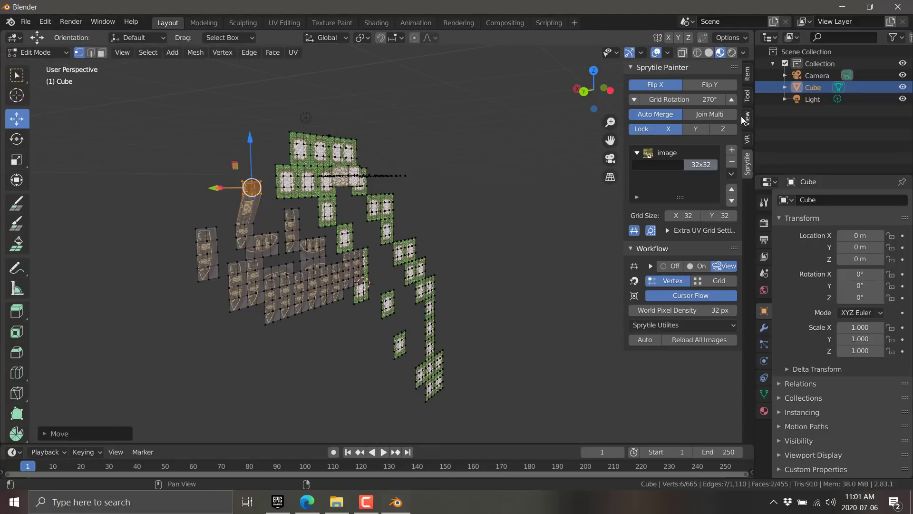
- Toggle the Sprytile sidebar off and on, and resize it to a narrower width
{"action": "key", "text": "n"}
{"action": "key", "text": "n"}
{"action": "key", "text": "n"}
{"action": "key", "text": "n"}
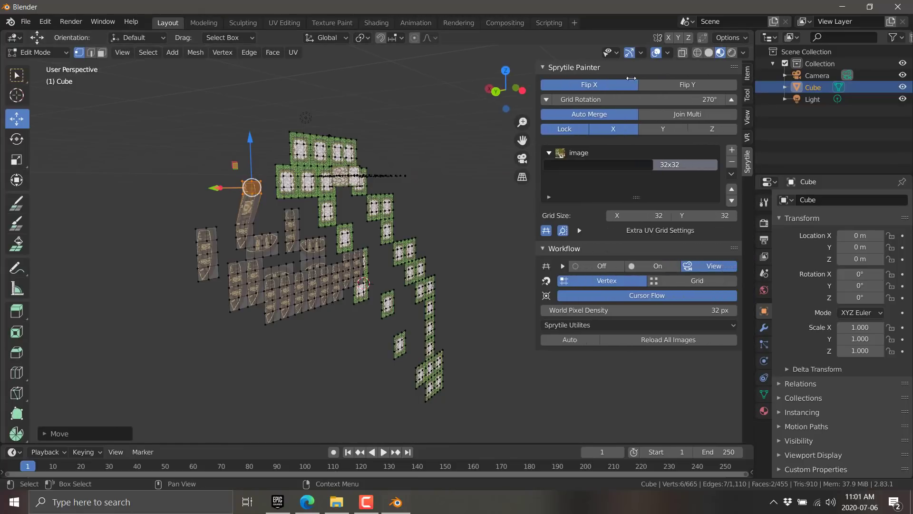
{"action": "left_click_drag", "start_coordinate": [597, 81], "coordinate": [736, 81]}
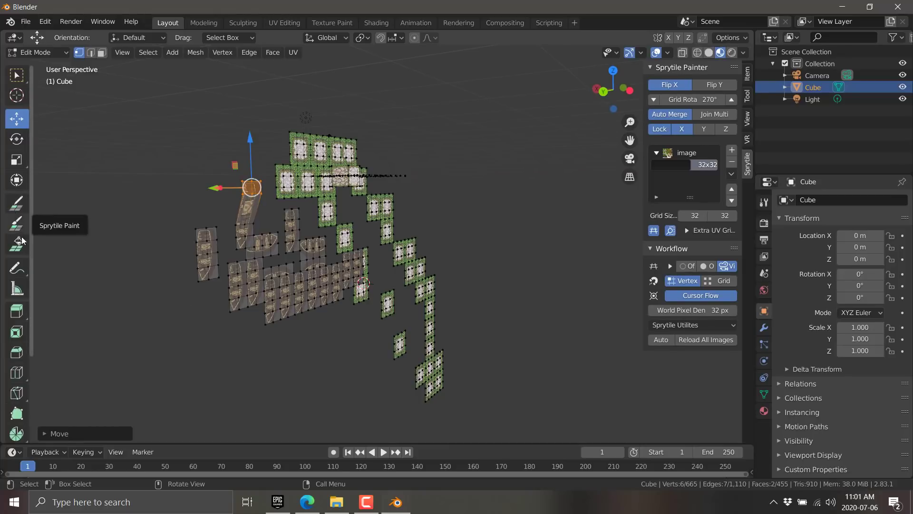
- Hide and restore the viewport's tool shelf, and do the same with the Sprytile sidebar
{"action": "key", "text": "t"}
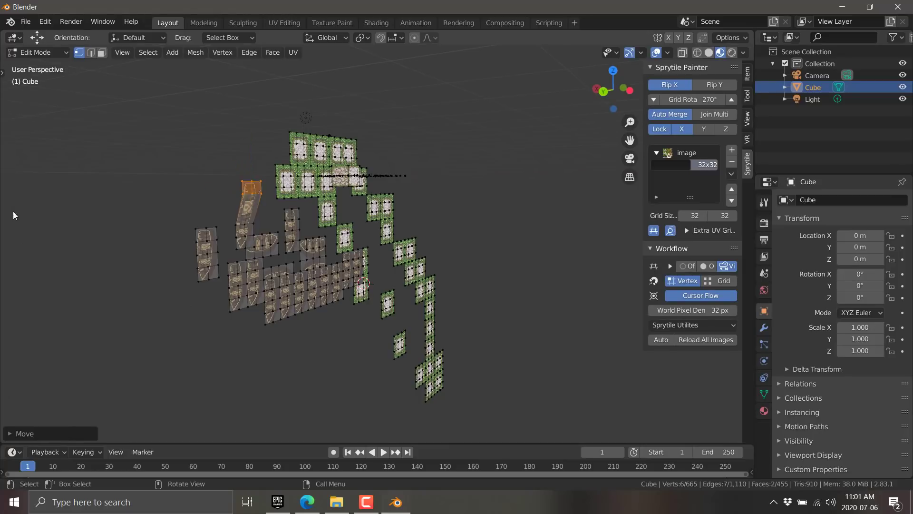
{"action": "key", "text": "t"}
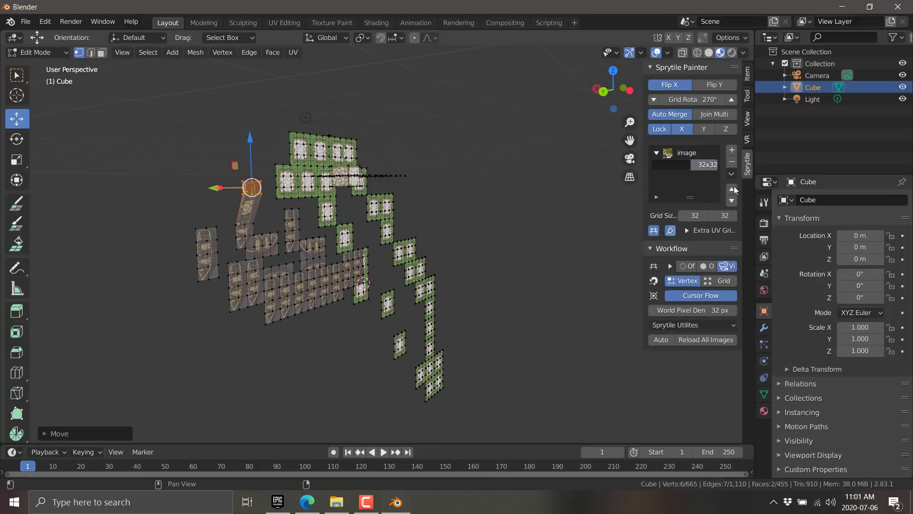
{"action": "key", "text": "n"}
{"action": "key", "text": "n"}
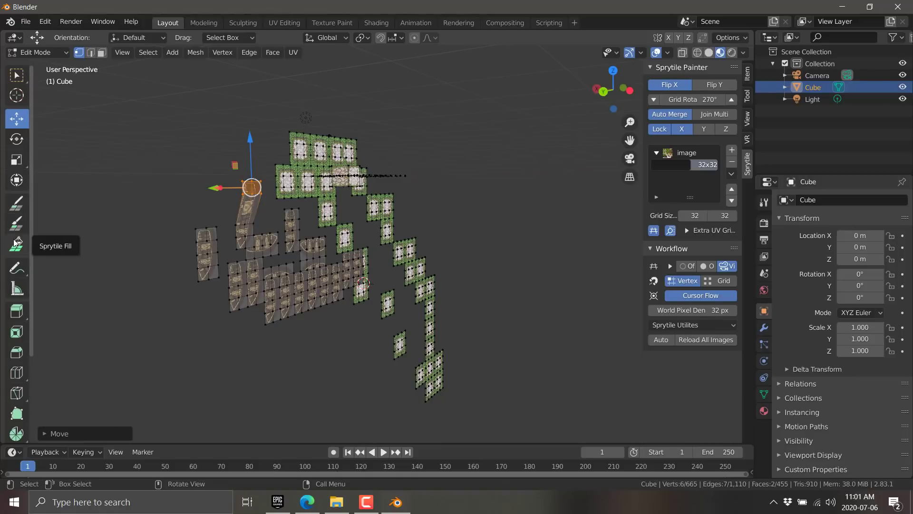
- Return the tile mesh to Object Mode and open the Shading workspace
{"action": "middle_click_drag", "start_coordinate": [242, 248], "coordinate": [217, 261]}
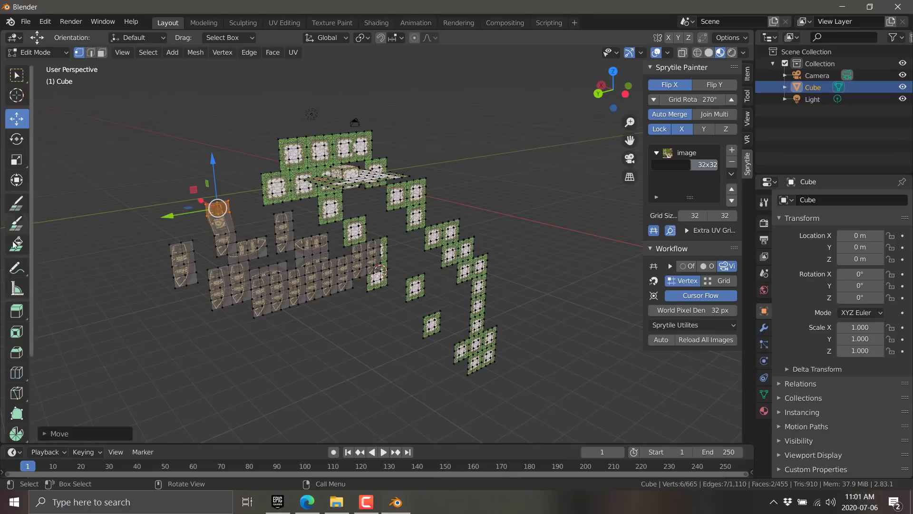
{"action": "left_click", "coordinate": [50, 54]}
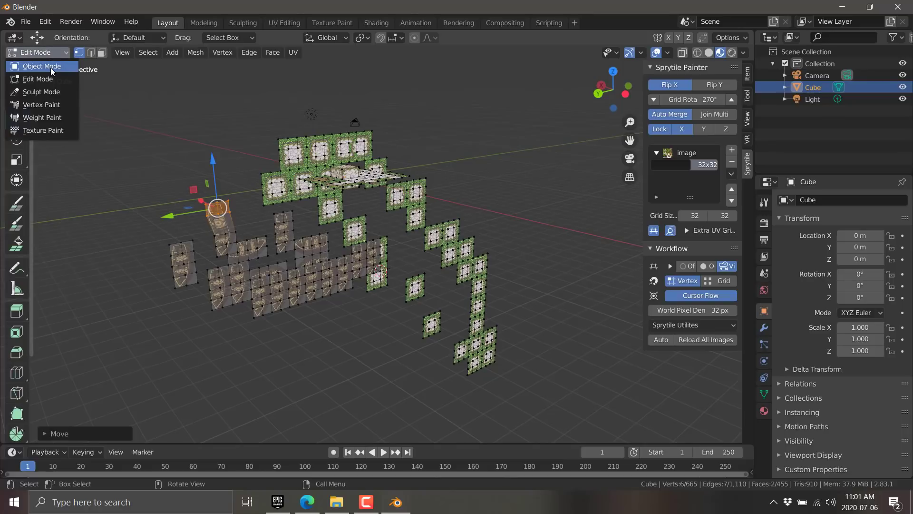
{"action": "left_click", "coordinate": [42, 67]}
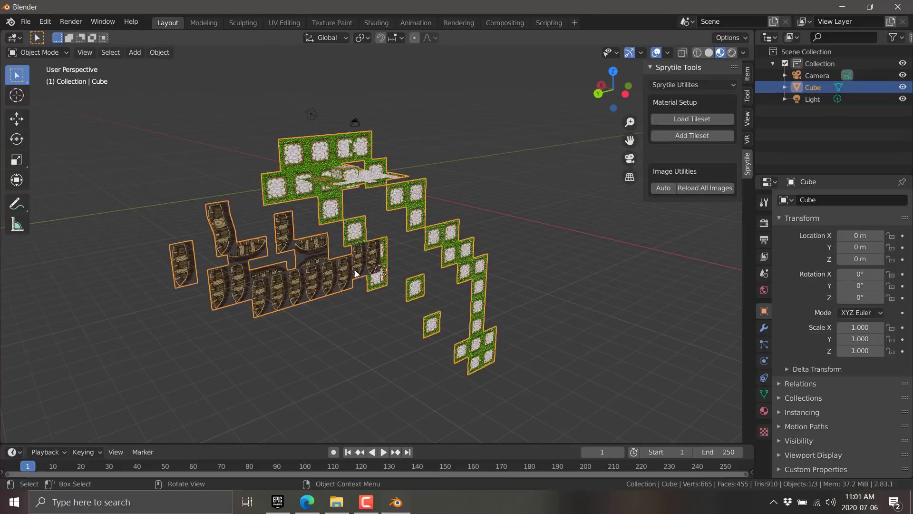
{"action": "left_click", "coordinate": [372, 23]}
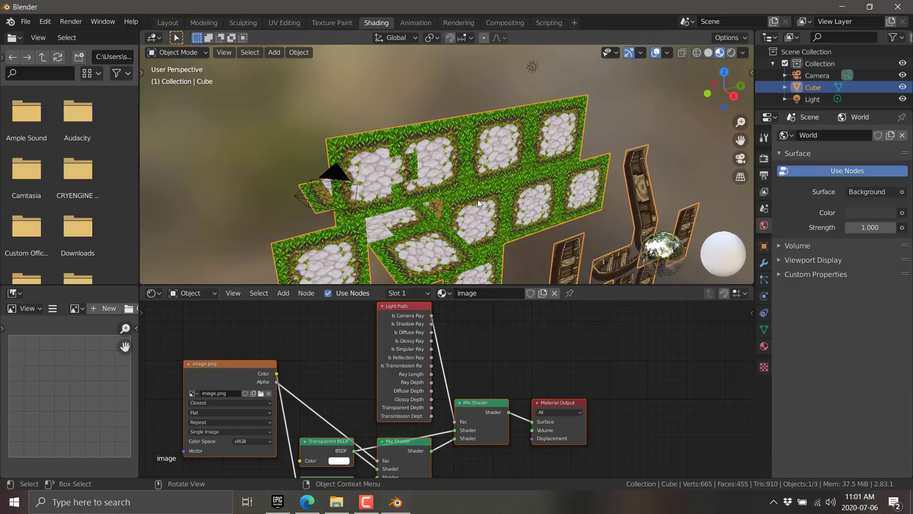
- Examine the shader nodes of the tileset material, from the image.png texture to the Material Output, alongside the textured tiles
{"action": "middle_click_drag", "start_coordinate": [478, 199], "coordinate": [509, 188]}
{"action": "middle_click_drag", "start_coordinate": [495, 476], "coordinate": [477, 350]}
{"action": "middle_click_drag", "start_coordinate": [378, 420], "coordinate": [327, 374]}
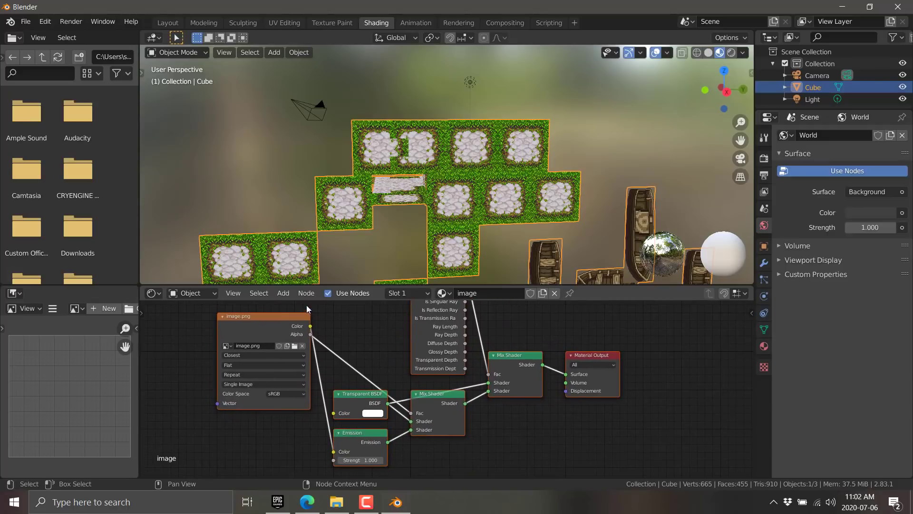
{"action": "left_click", "coordinate": [231, 346]}
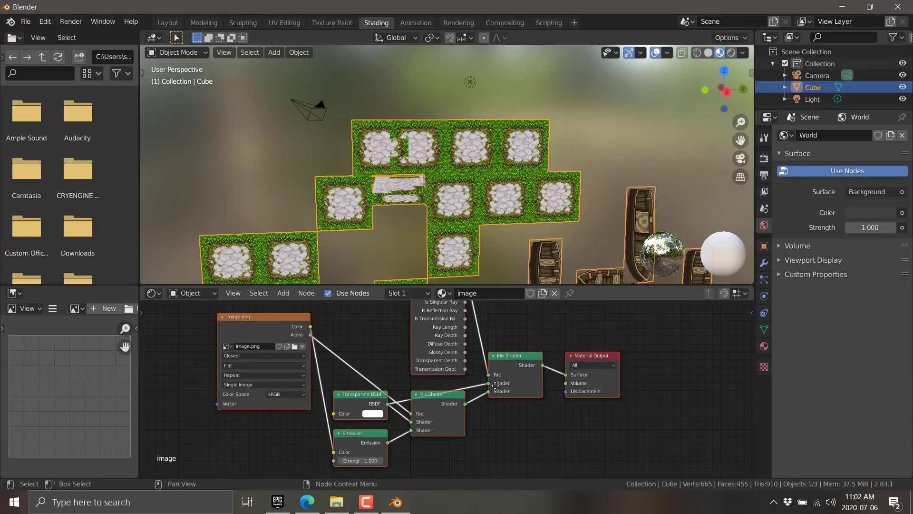
{"action": "middle_click_drag", "start_coordinate": [428, 318], "coordinate": [402, 352]}
{"action": "middle_click_drag", "start_coordinate": [515, 219], "coordinate": [593, 259]}
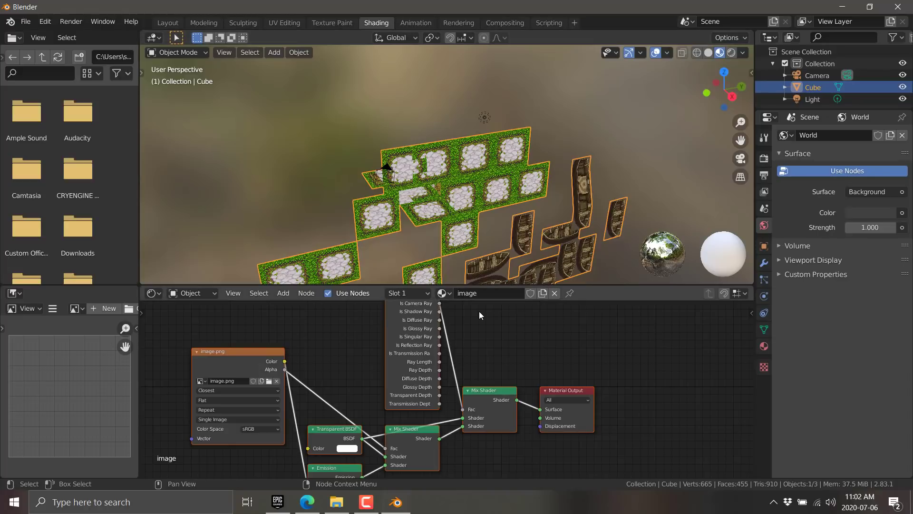
{"action": "middle_click_drag", "start_coordinate": [559, 255], "coordinate": [558, 257]}
{"action": "scroll", "coordinate": [548, 350], "scroll_direction": "down", "scroll_amount": 2}
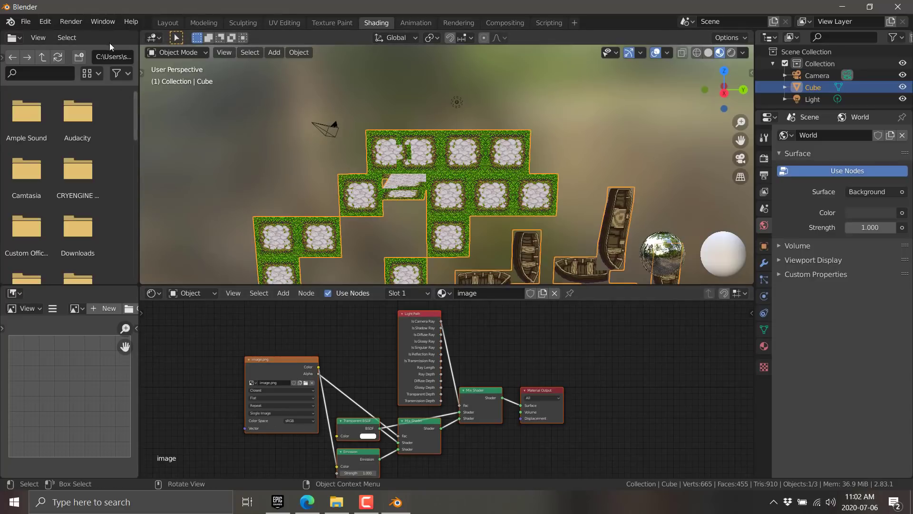
- Go back to the Layout workspace and activate the Sprytile Build tool in Edit Mode
{"action": "left_click", "coordinate": [199, 21]}
{"action": "left_click", "coordinate": [171, 22]}
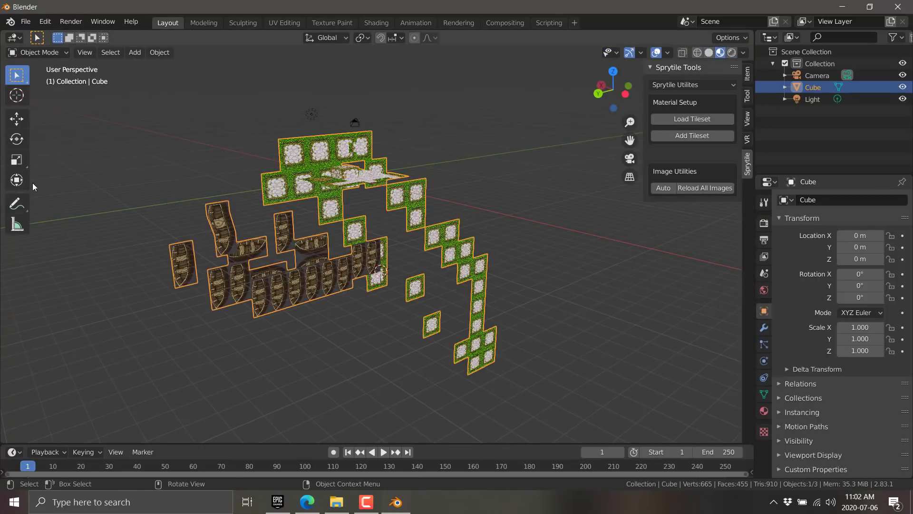
{"action": "left_click", "coordinate": [52, 52]}
{"action": "left_click", "coordinate": [49, 78]}
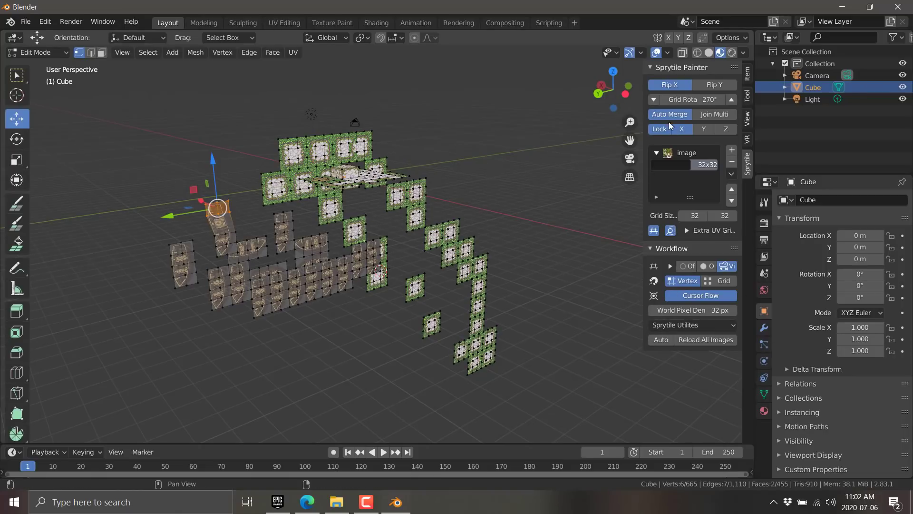
{"action": "left_click", "coordinate": [23, 206]}
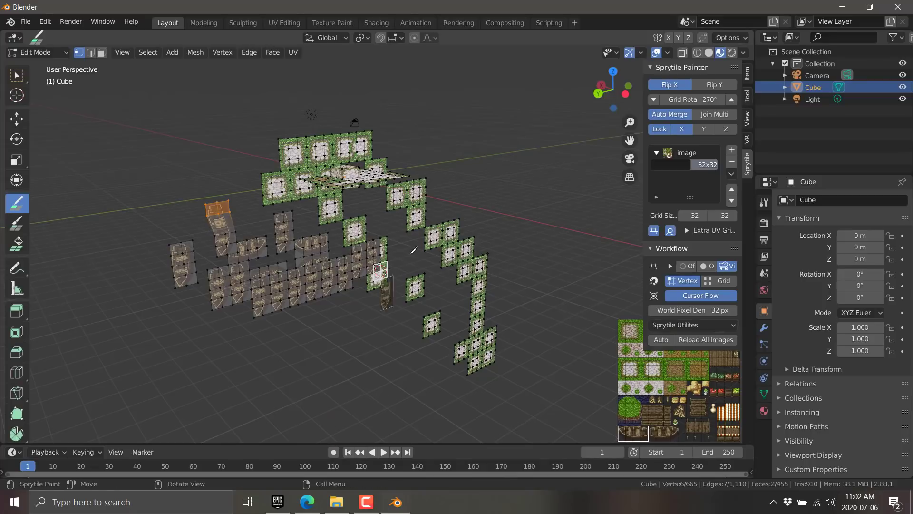
{"action": "middle_click_drag", "start_coordinate": [357, 403], "coordinate": [365, 204]}
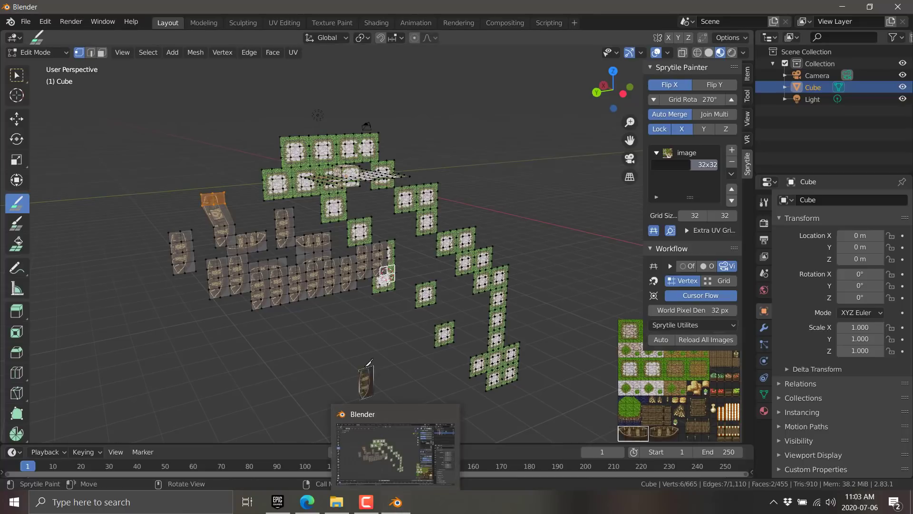
- Switch to the Edge browser and look through the Sprytile download page, from its feature demos down to the community, links and changelog sections
{"action": "left_click", "coordinate": [308, 503]}
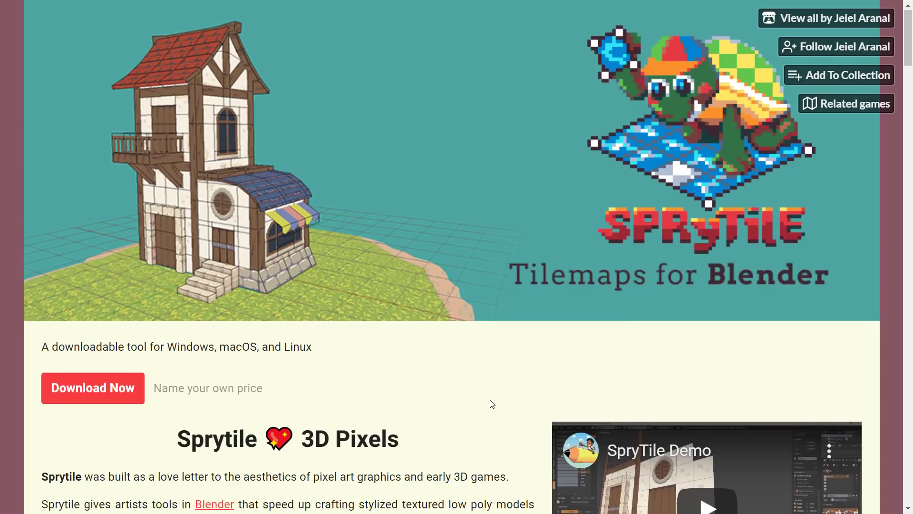
{"action": "scroll", "coordinate": [492, 404], "scroll_direction": "down", "scroll_amount": 6}
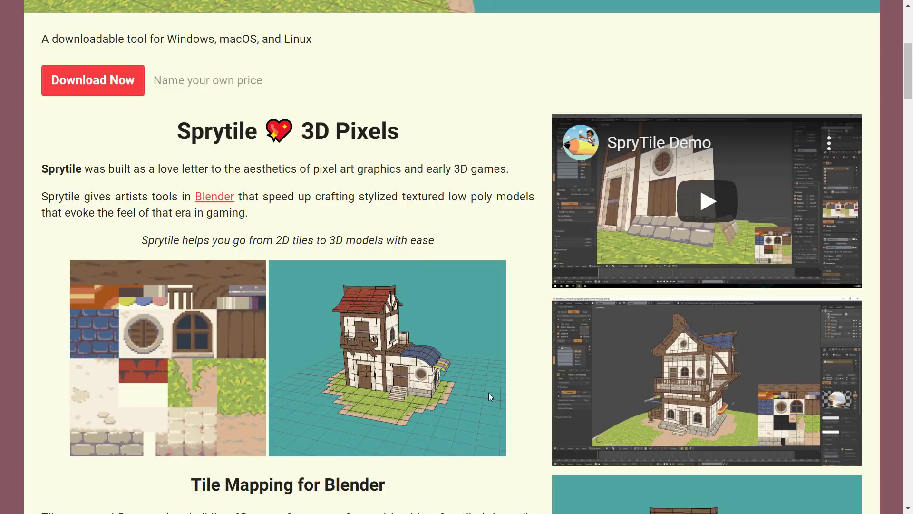
{"action": "scroll", "coordinate": [445, 236], "scroll_direction": "down", "scroll_amount": 3}
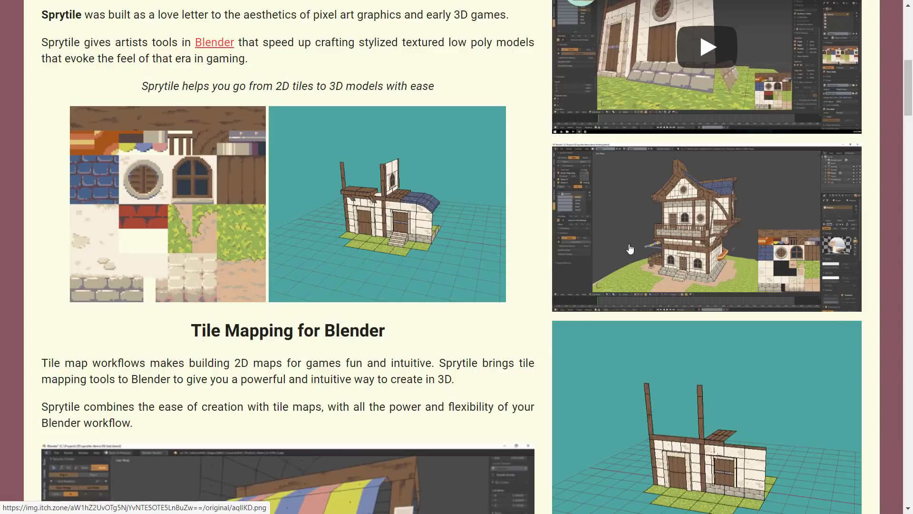
{"action": "scroll", "coordinate": [421, 288], "scroll_direction": "down", "scroll_amount": 8}
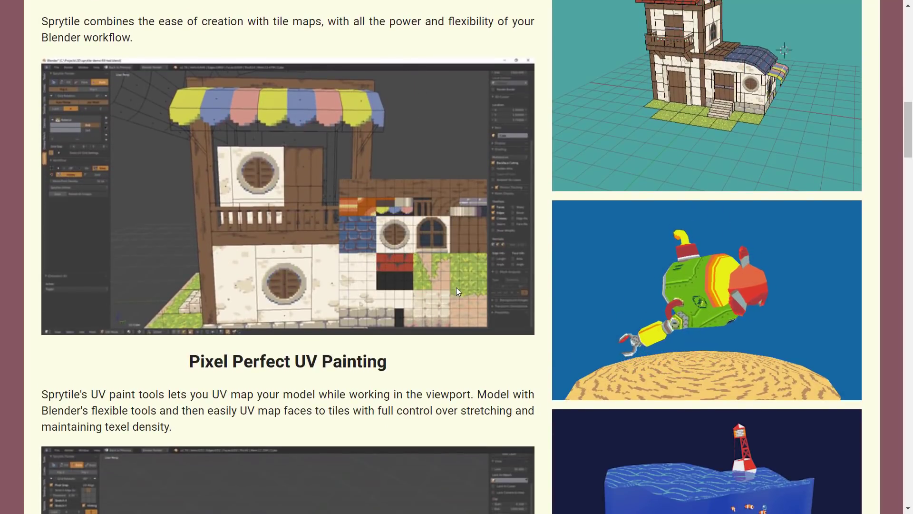
{"action": "scroll", "coordinate": [455, 289], "scroll_direction": "down", "scroll_amount": 13}
{"action": "scroll", "coordinate": [458, 289], "scroll_direction": "up", "scroll_amount": 5}
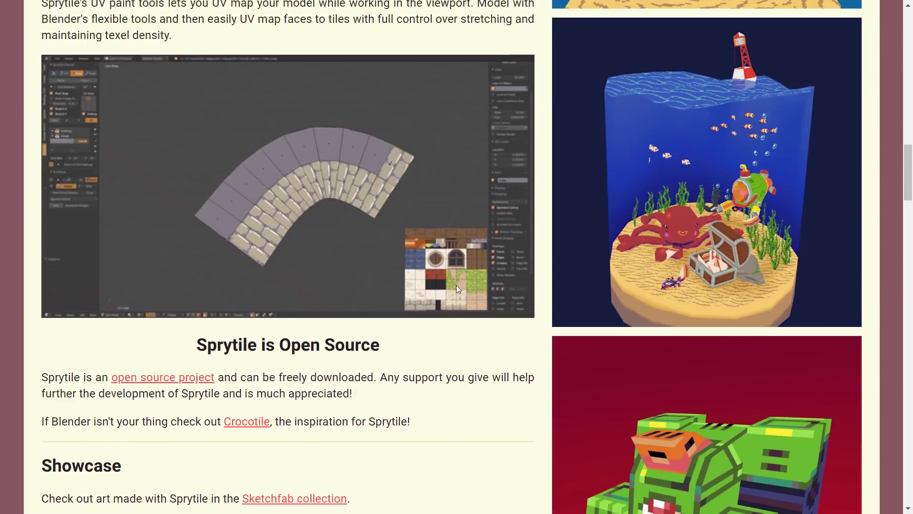
{"action": "scroll", "coordinate": [454, 283], "scroll_direction": "down", "scroll_amount": 6}
{"action": "scroll", "coordinate": [454, 281], "scroll_direction": "down", "scroll_amount": 14}
{"action": "scroll", "coordinate": [455, 281], "scroll_direction": "down", "scroll_amount": 8}
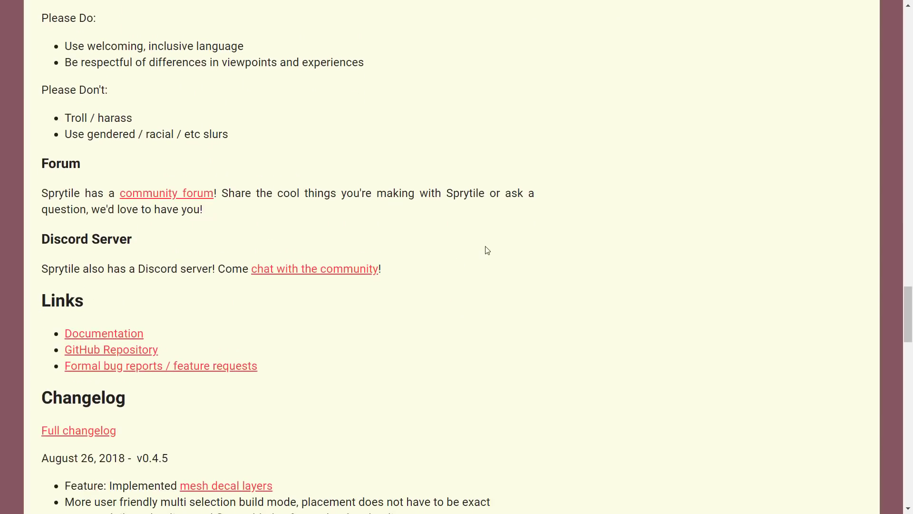
{"action": "scroll", "coordinate": [483, 249], "scroll_direction": "up", "scroll_amount": 13}
{"action": "scroll", "coordinate": [482, 251], "scroll_direction": "up", "scroll_amount": 20}
{"action": "scroll", "coordinate": [486, 253], "scroll_direction": "up", "scroll_amount": 8}
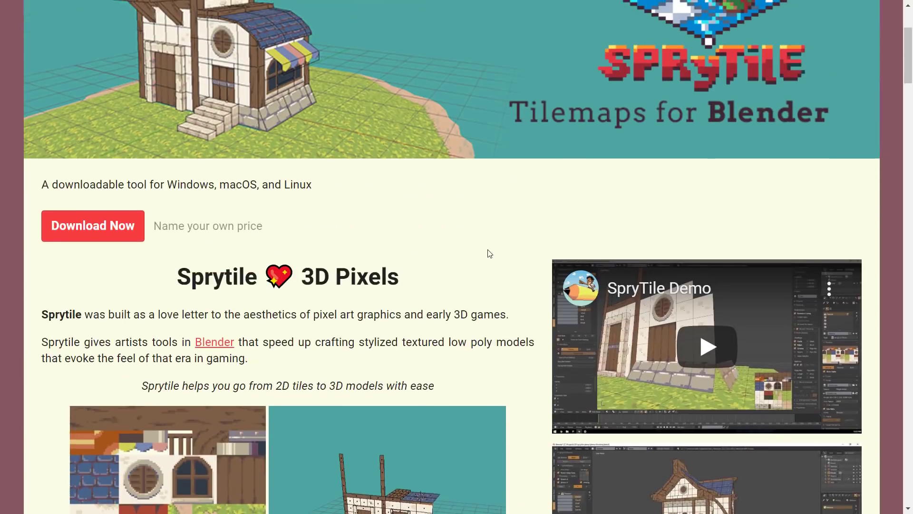